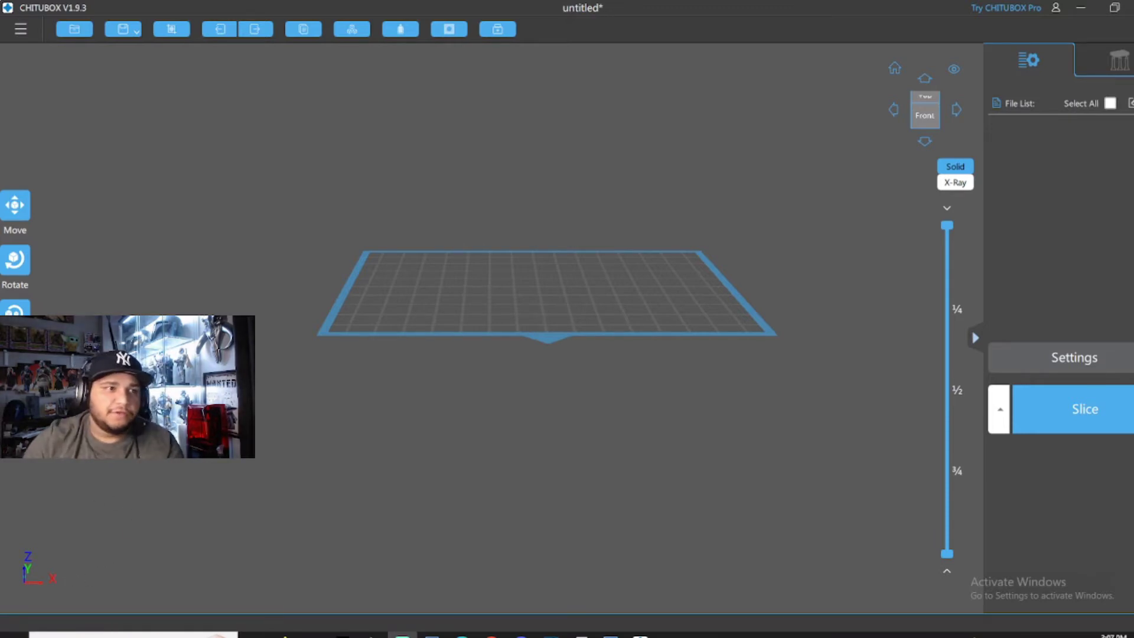
Step: Open the groguornament model from the 3d prints folder on the Desktop
click(71, 34)
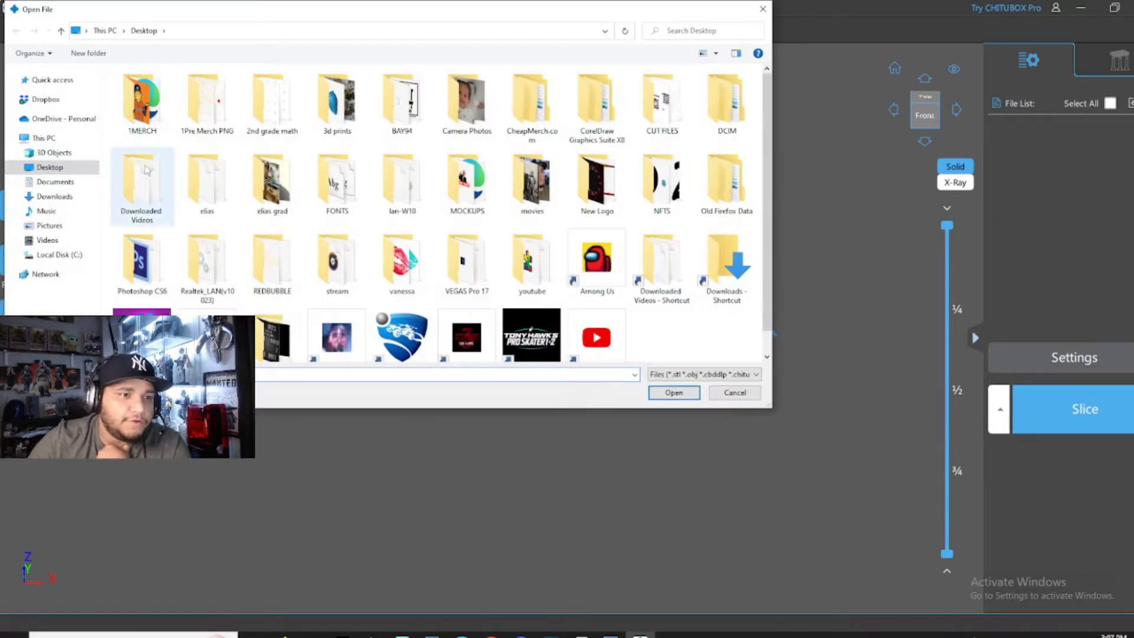
double_click(364, 93)
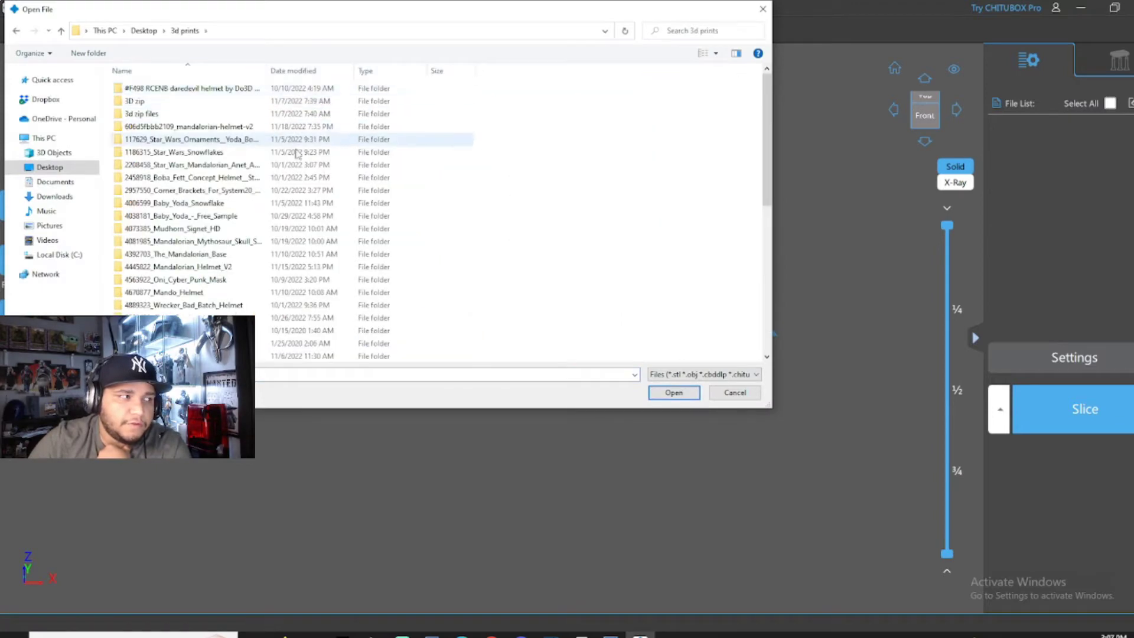
scroll(437, 218, down, 6)
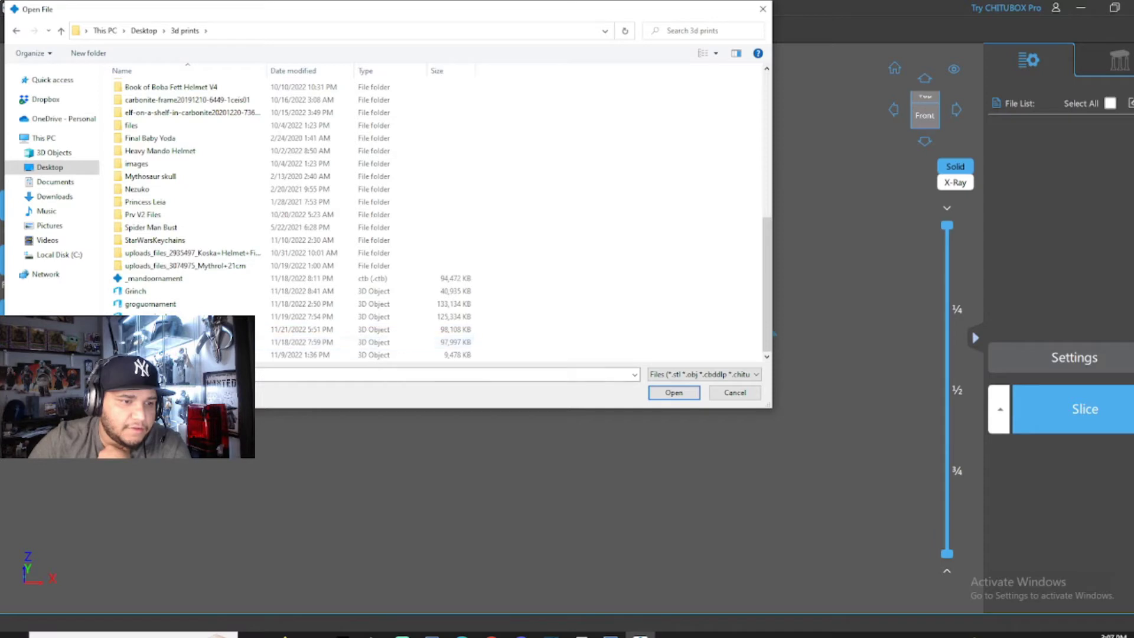
double_click(203, 302)
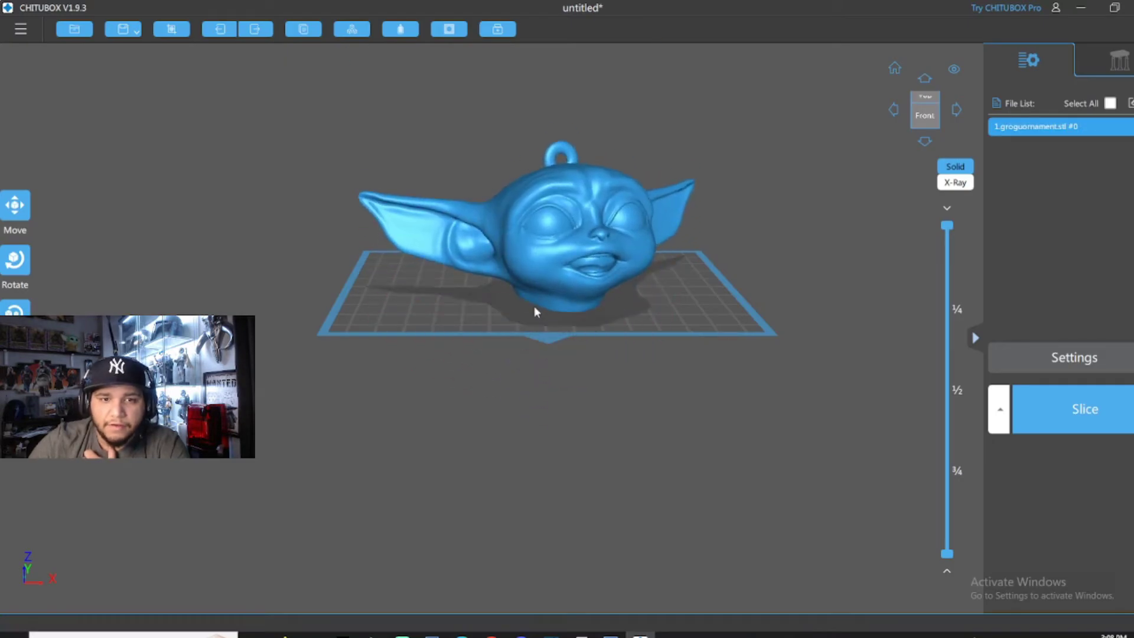
Step: Move the head ornament on the build plate to about X -6.29 and Y 3.52
right_drag(458, 348, 497, 328)
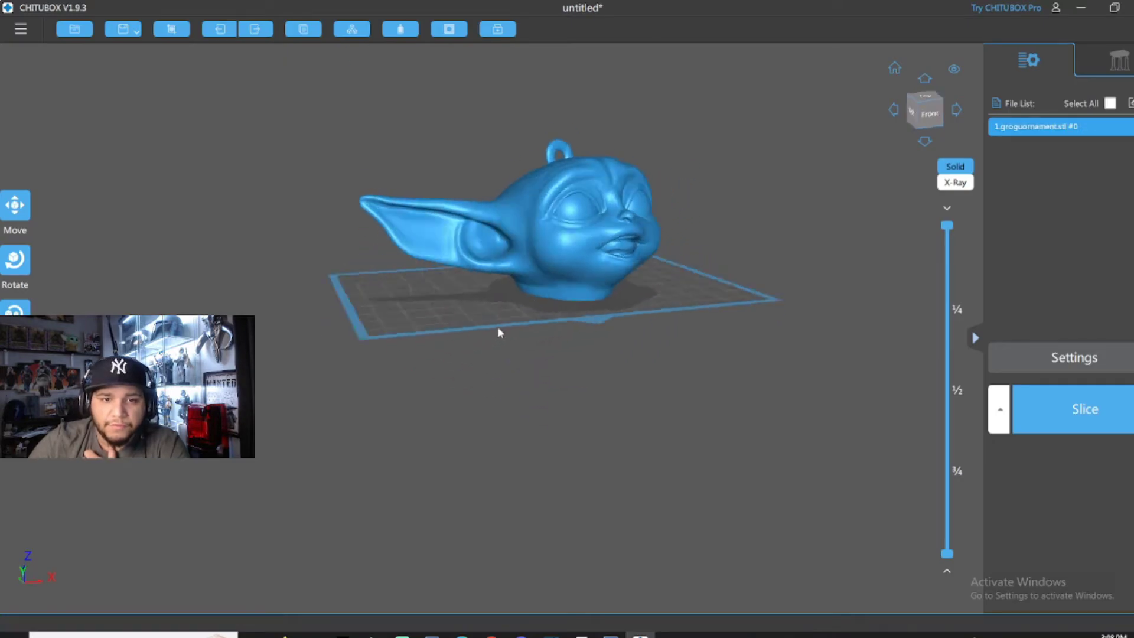
drag(498, 329, 601, 284)
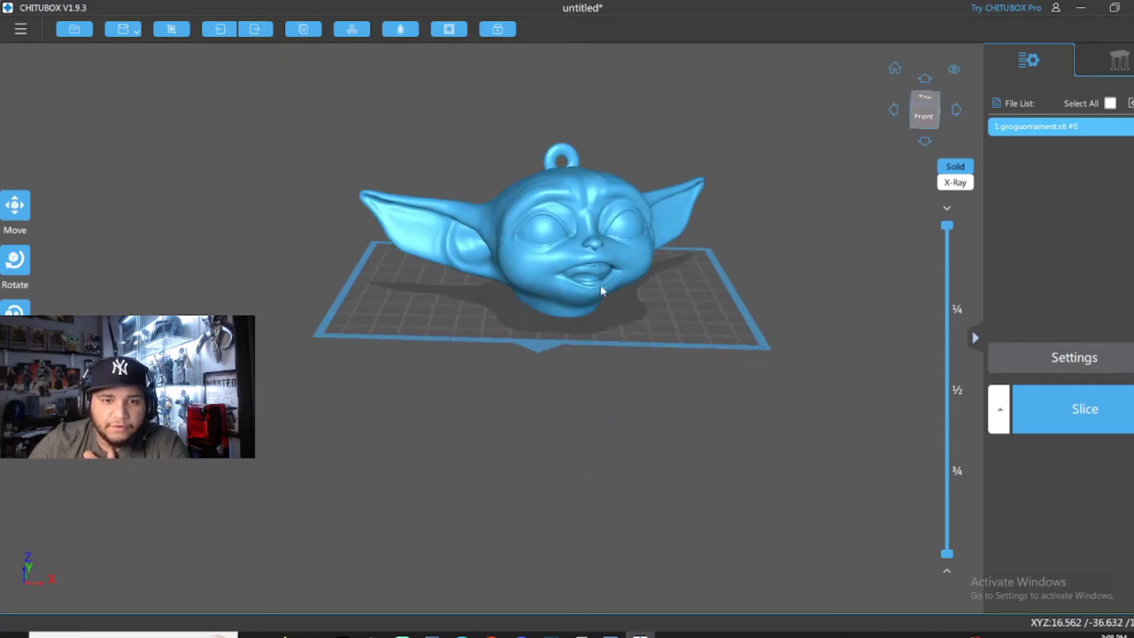
click(14, 205)
drag(582, 230, 564, 227)
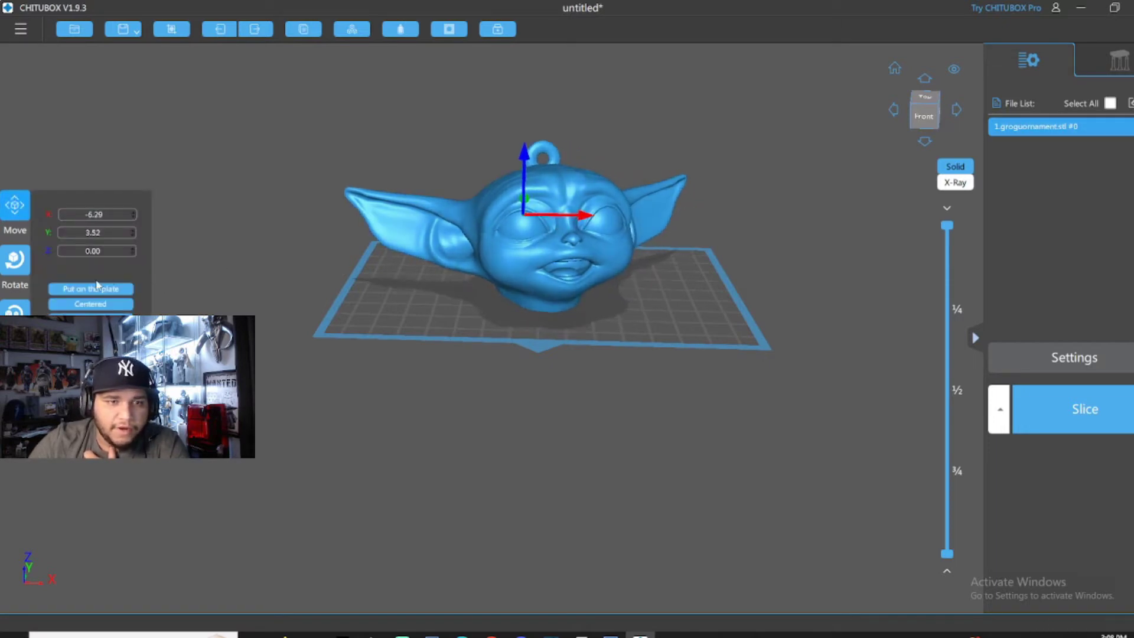
Step: Scale the head ornament down proportionally so it takes up less of the build plate
click(15, 316)
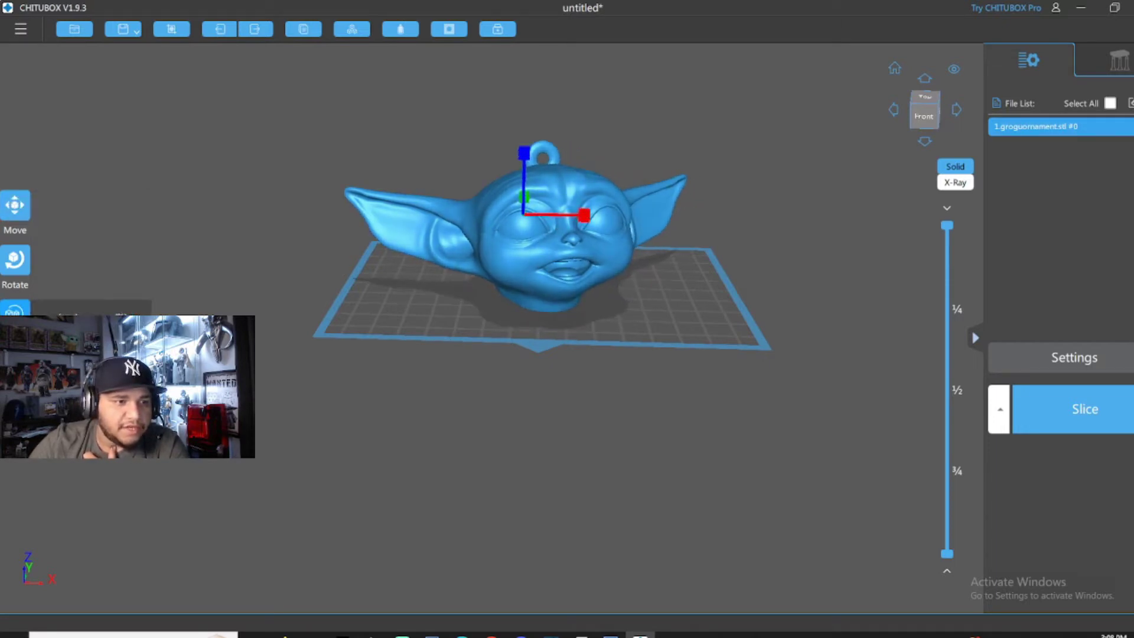
click(141, 334)
click(142, 340)
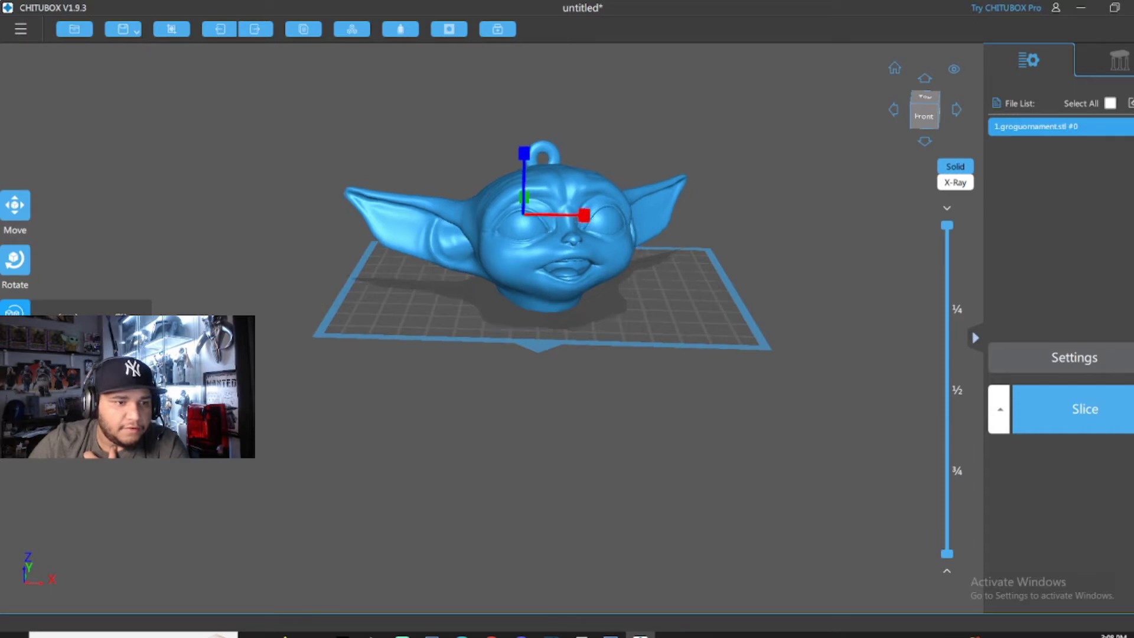
click(142, 340)
click(141, 340)
click(142, 340)
click(142, 341)
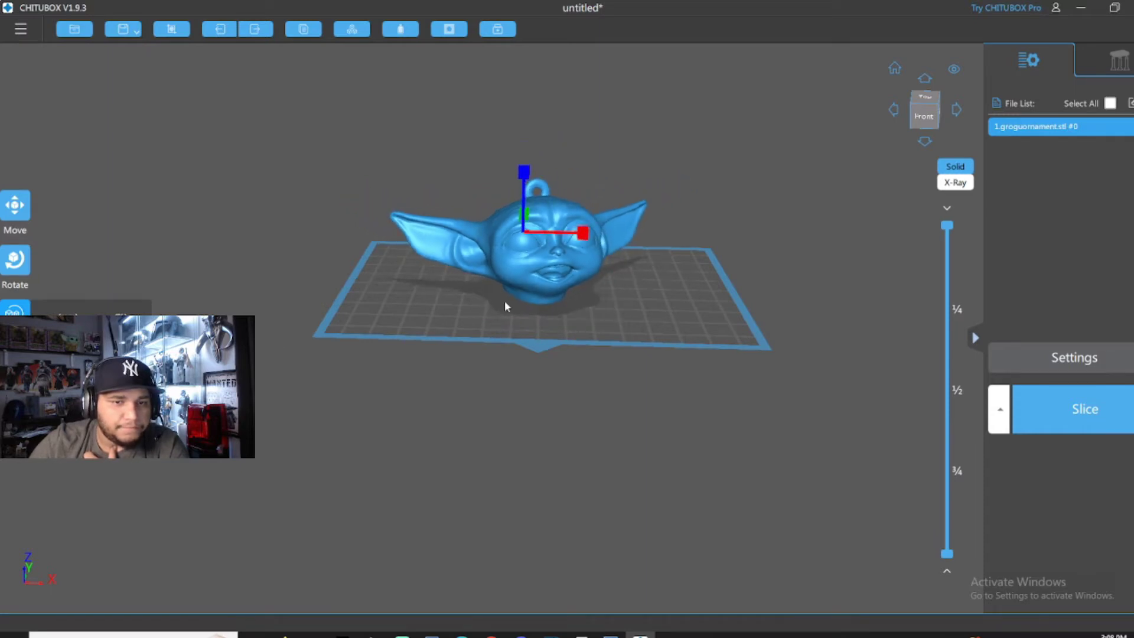
Step: Rotate the head ornament slightly about the Z axis so its face points more toward the plate's front
click(14, 260)
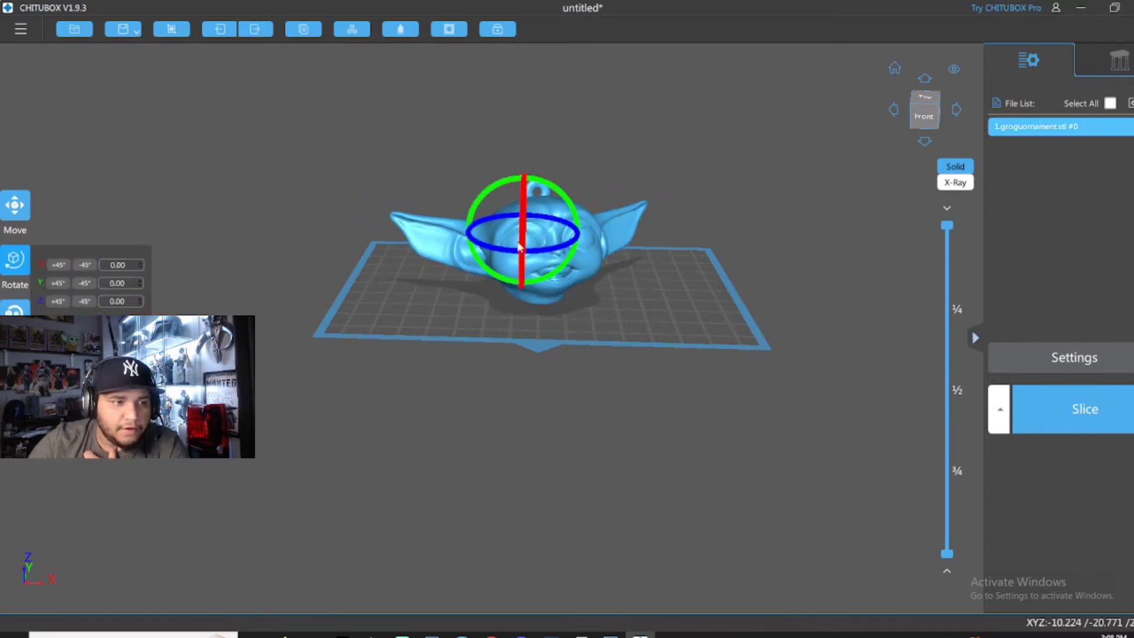
drag(566, 245, 557, 248)
click(605, 306)
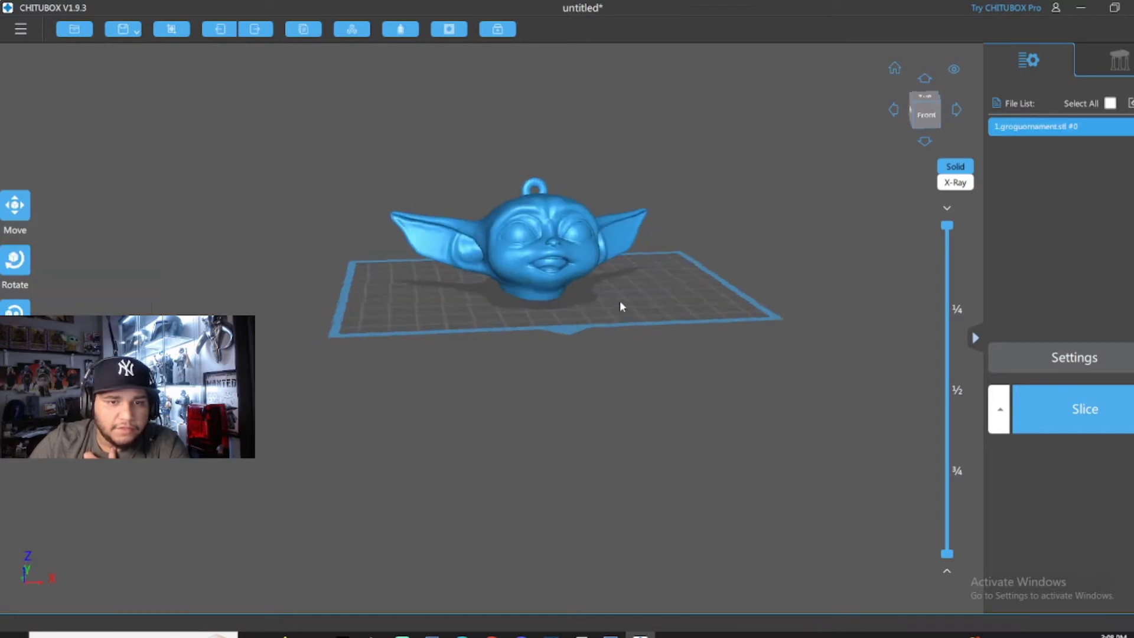
mouse_move(618, 296)
mouse_down()
mouse_move(676, 242)
mouse_move(571, 333)
mouse_move(512, 304)
mouse_move(606, 300)
mouse_up()
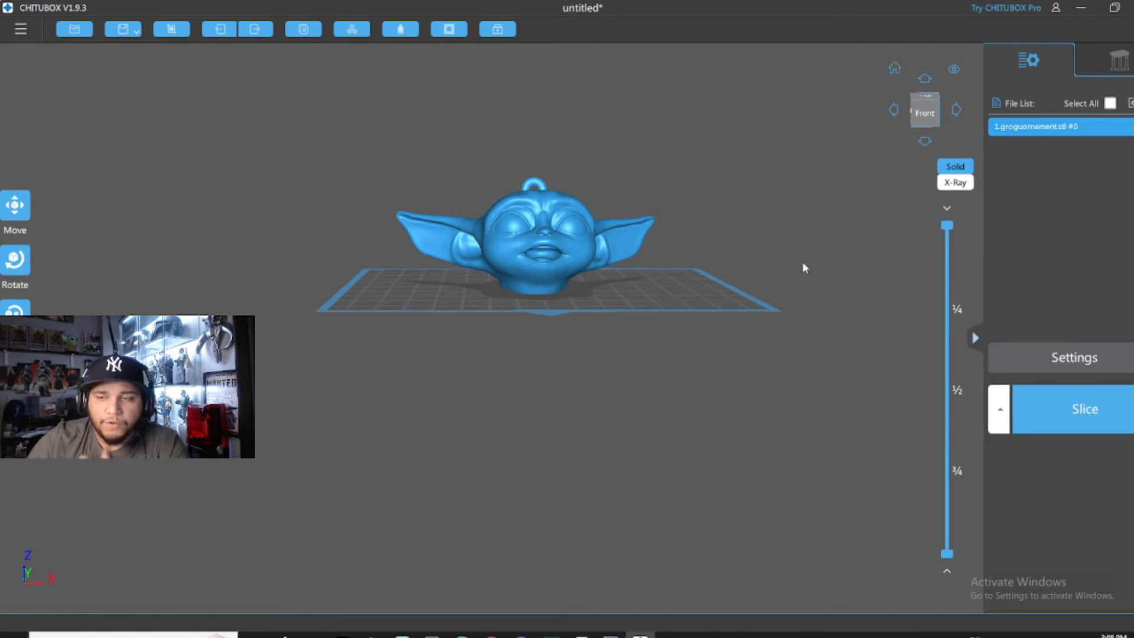
Step: Generate automatic light supports for all overhangs of the head ornament
click(1118, 69)
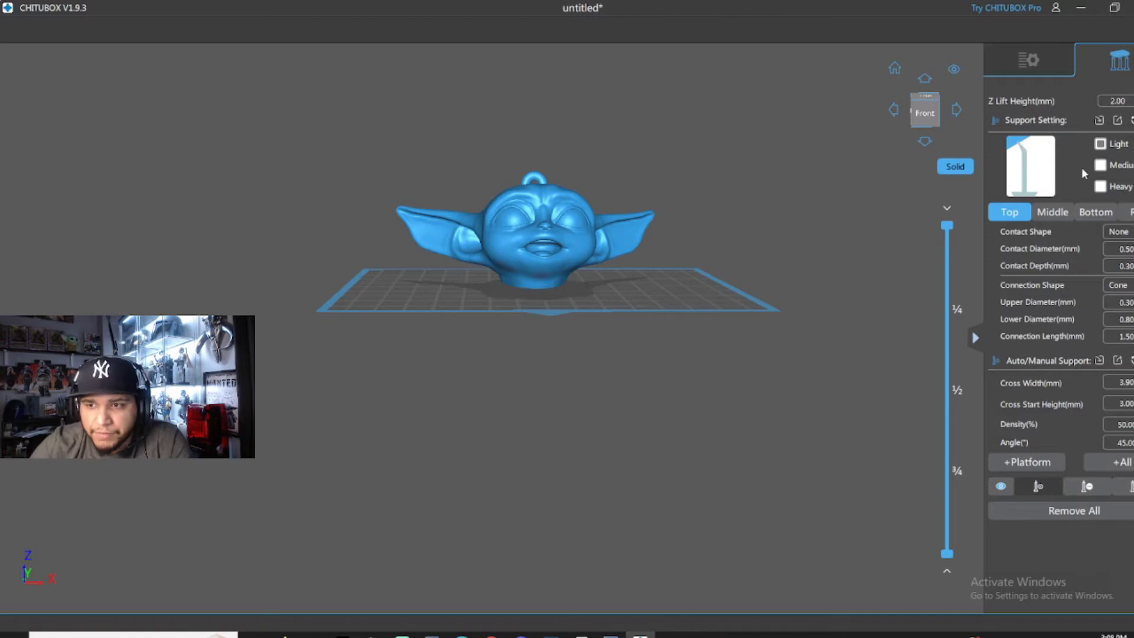
click(1122, 463)
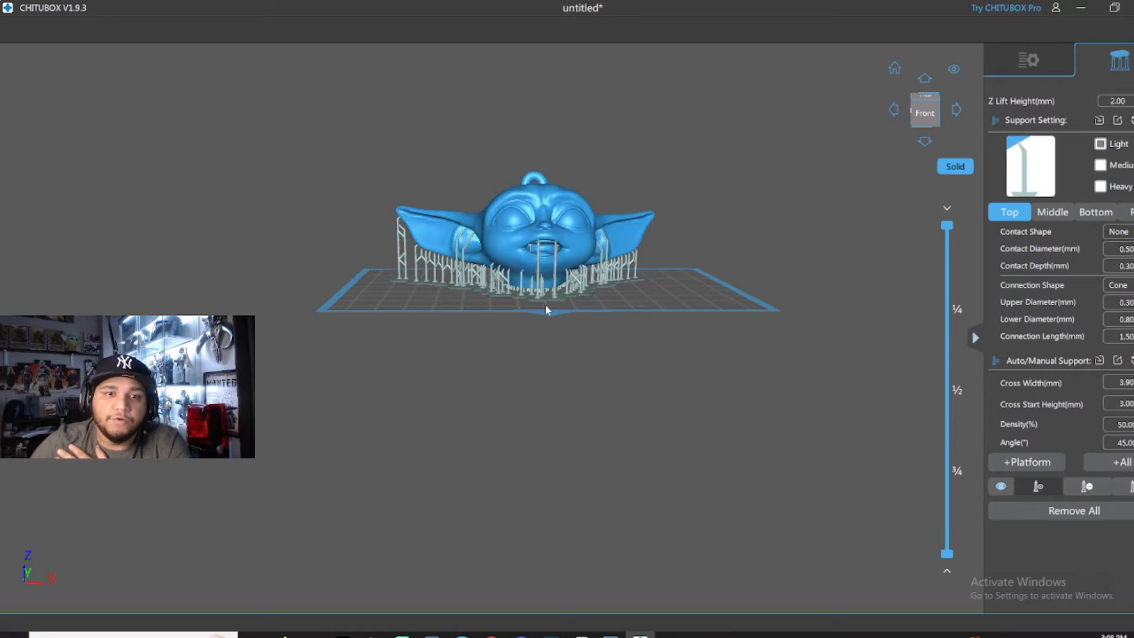
Step: Add a manual light support beneath the upper inner rim of the head's unsupported ear on the negative X side
drag(545, 304, 614, 324)
scroll(543, 263, up, 10)
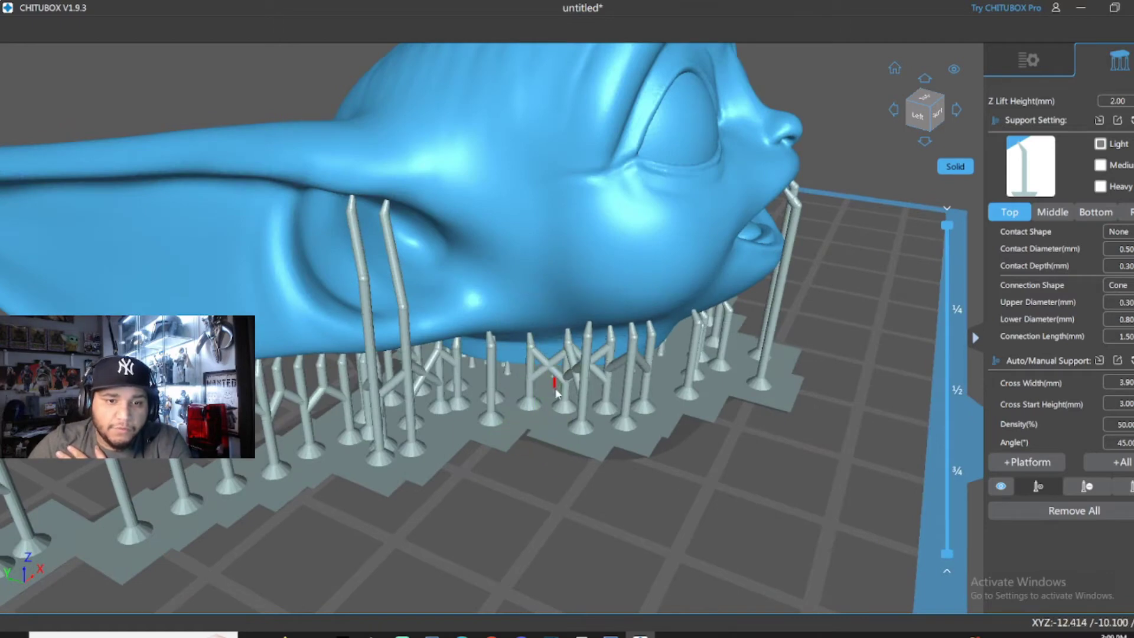
drag(560, 387, 446, 289)
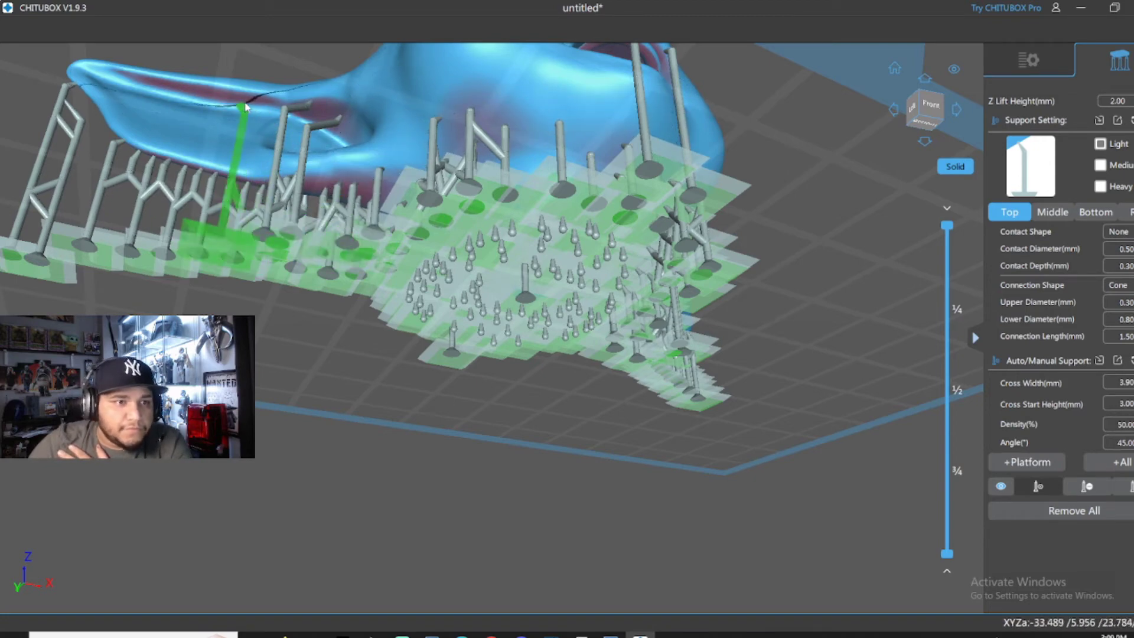
click(201, 94)
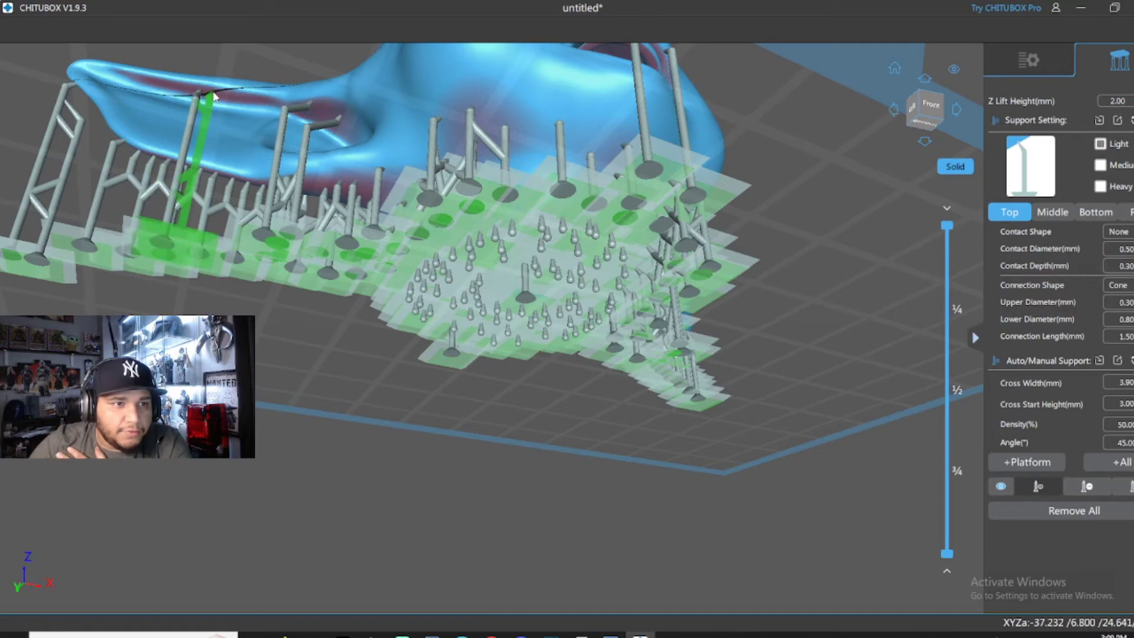
Step: Add two neighbouring manual light supports beneath the upper inner rim of the opposite ear
right_drag(533, 176, 650, 218)
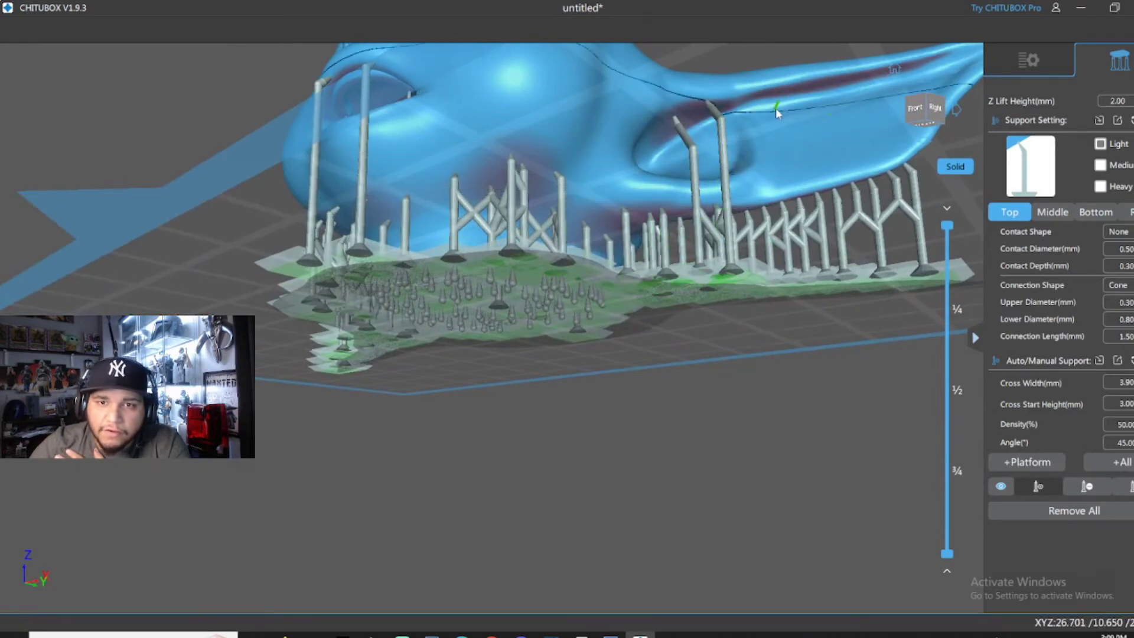
click(808, 84)
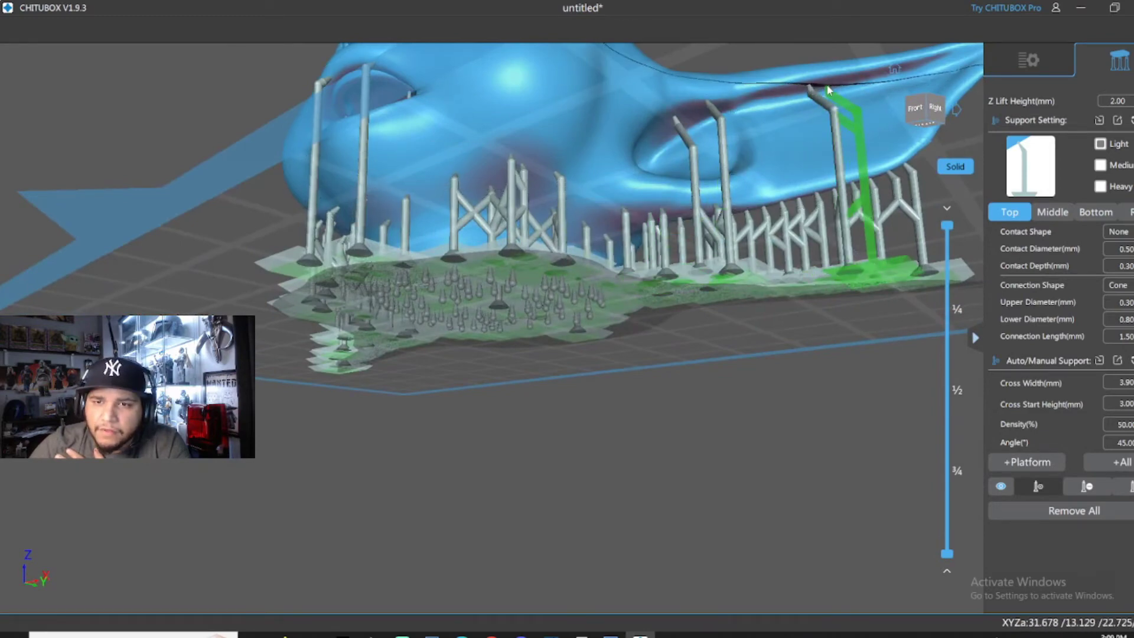
click(827, 88)
Step: Lower the layer preview to layer 157, at 7.829 mm, to cut the head open just above its base
right_drag(782, 151, 735, 248)
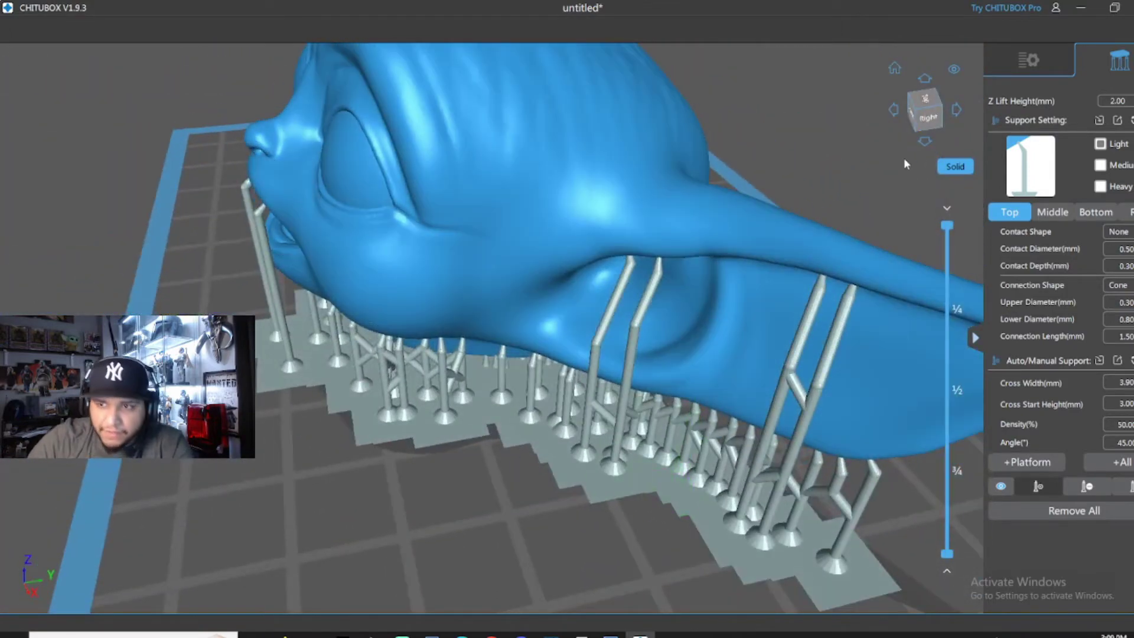
right_drag(904, 159, 898, 236)
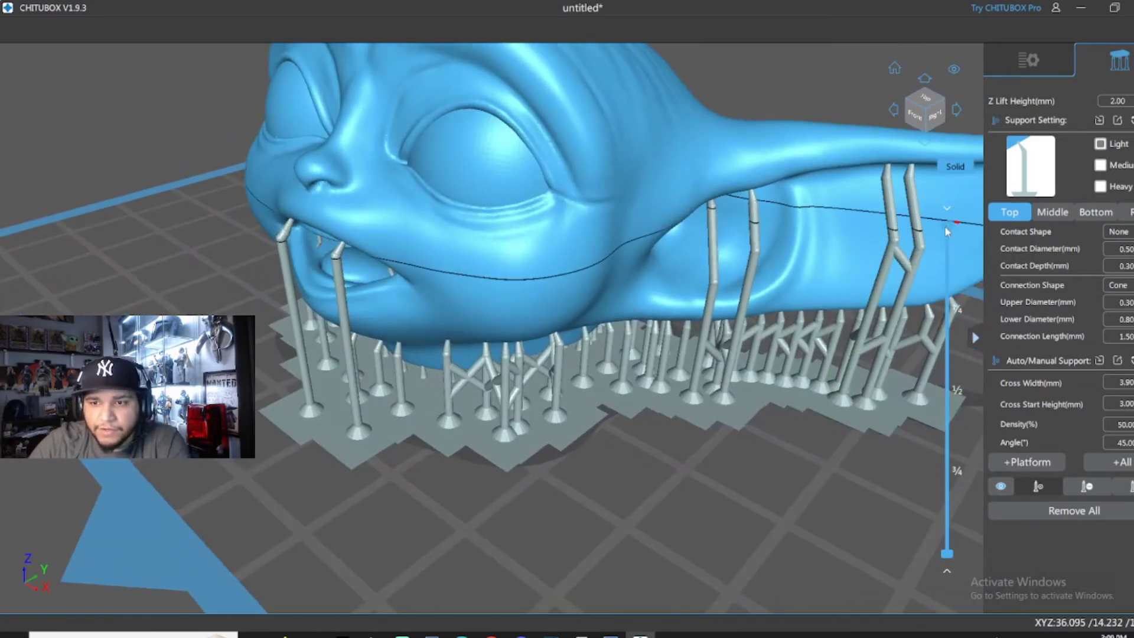
scroll(950, 228, down, 2)
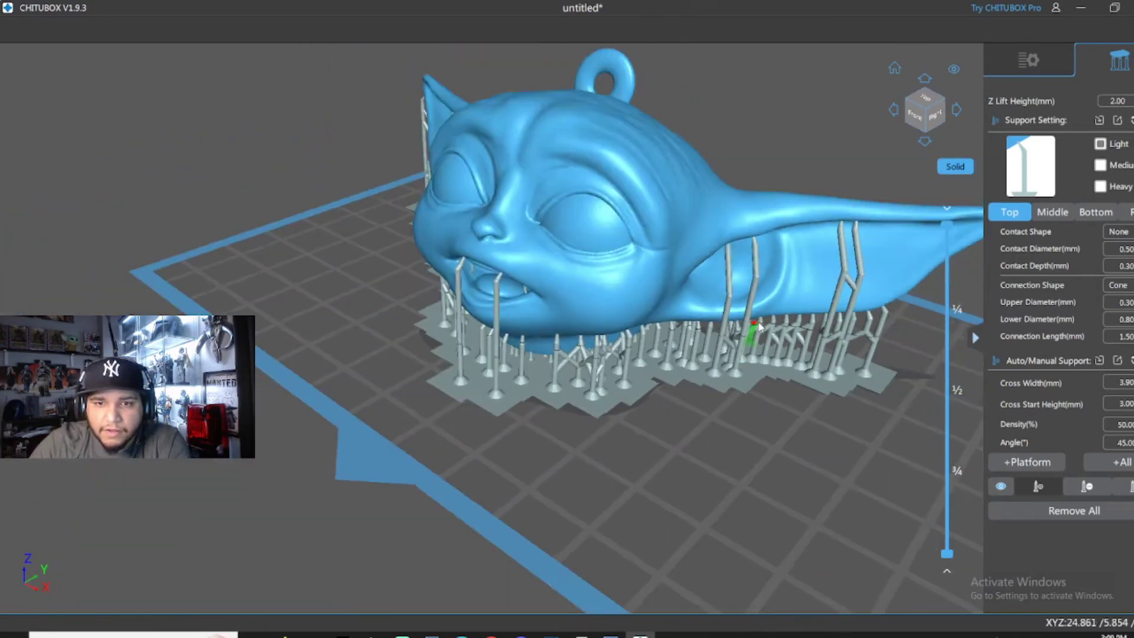
drag(949, 227, 960, 500)
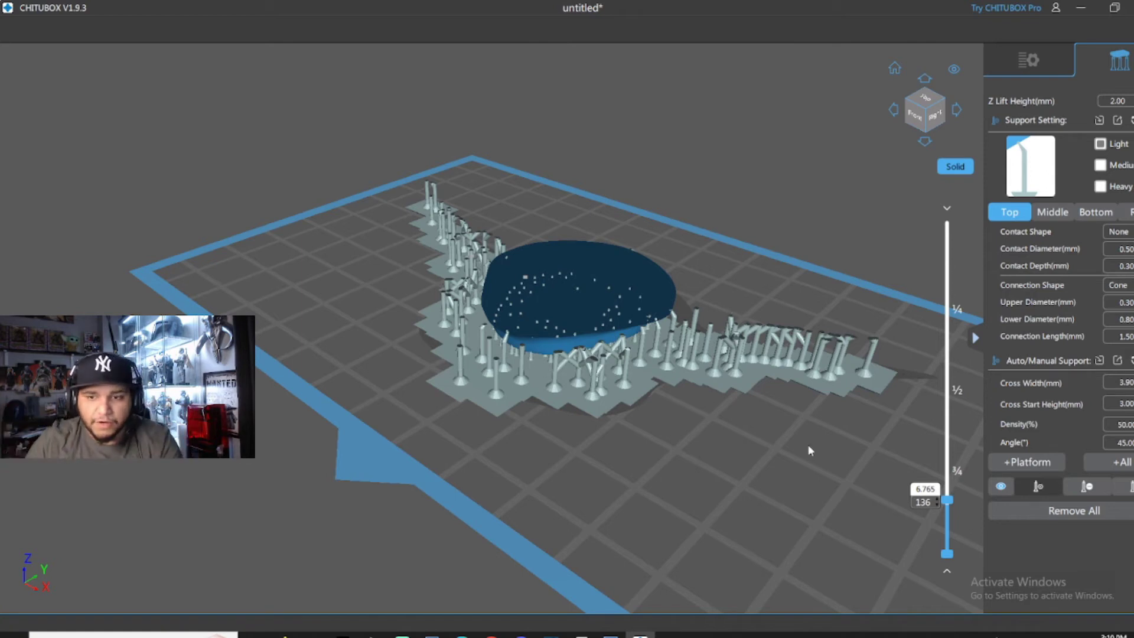
drag(947, 502, 947, 495)
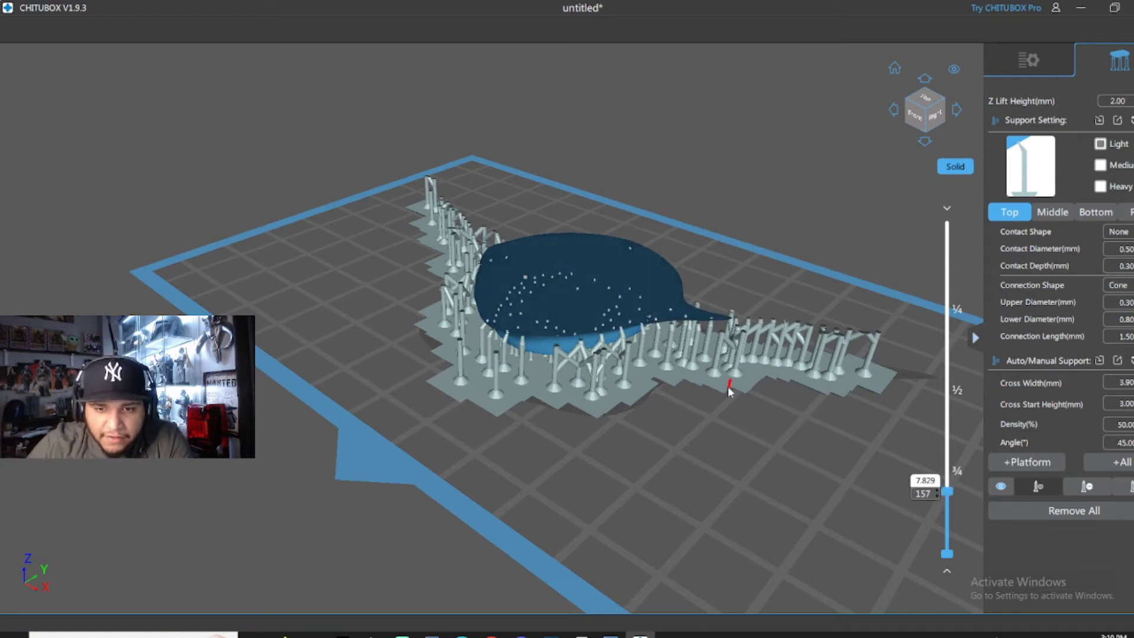
Step: Examine the cut cross-section and the supports around the head's base and ears from all sides and from above
scroll(731, 384, up, 6)
scroll(669, 516, down, 5)
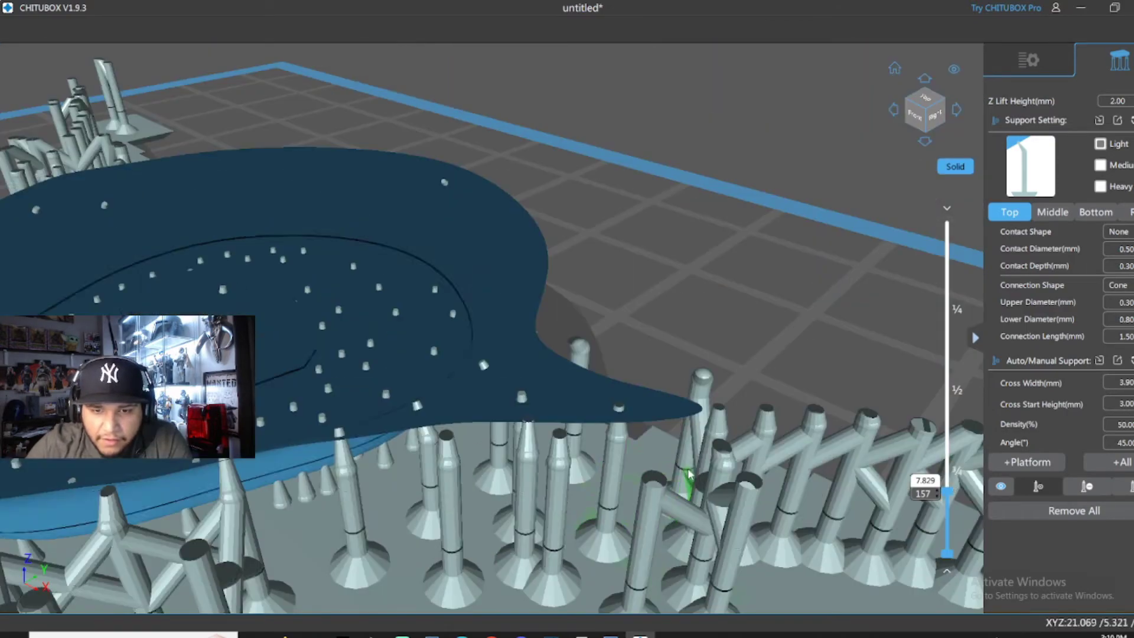
right_drag(683, 430, 719, 393)
scroll(717, 392, up, 2)
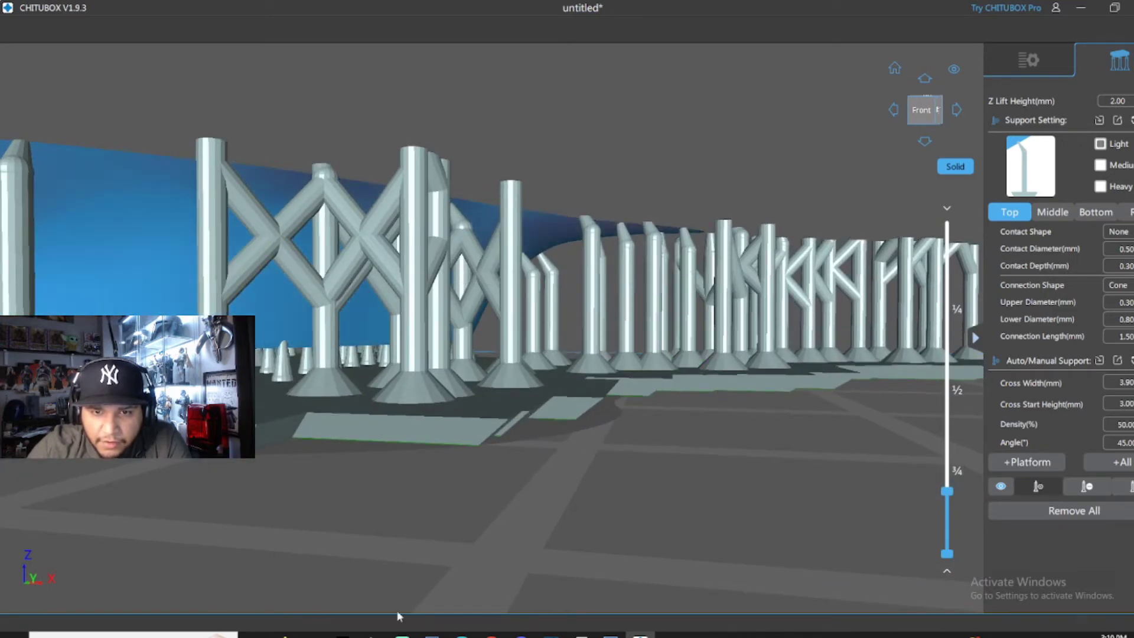
drag(306, 436, 560, 449)
right_drag(559, 449, 567, 443)
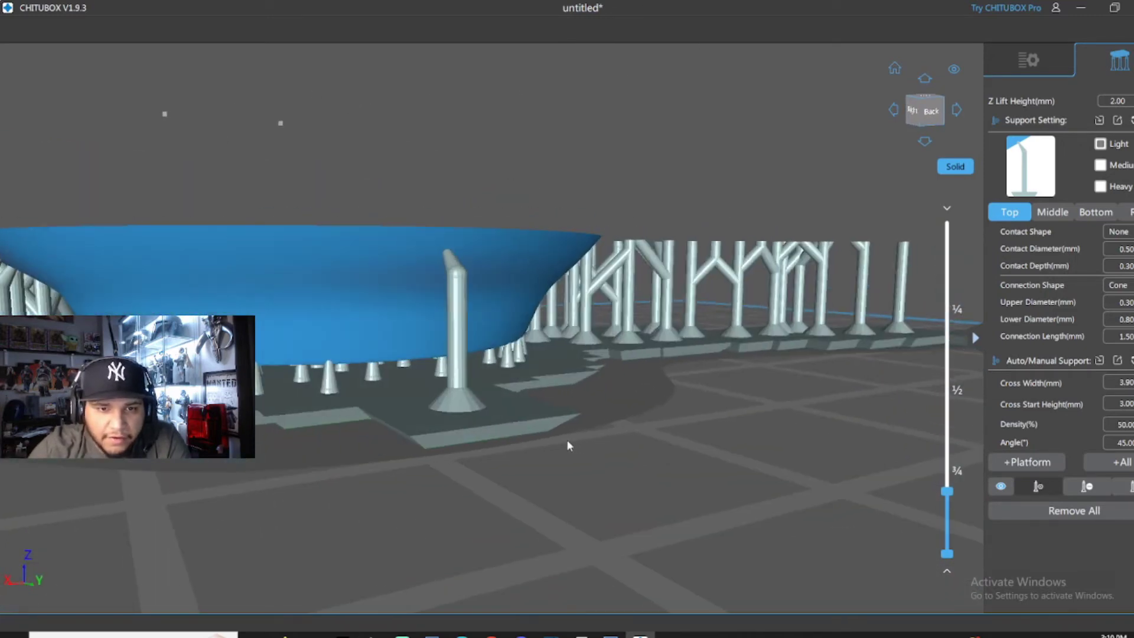
scroll(350, 375, down, 5)
right_drag(203, 369, 344, 388)
drag(258, 365, 297, 376)
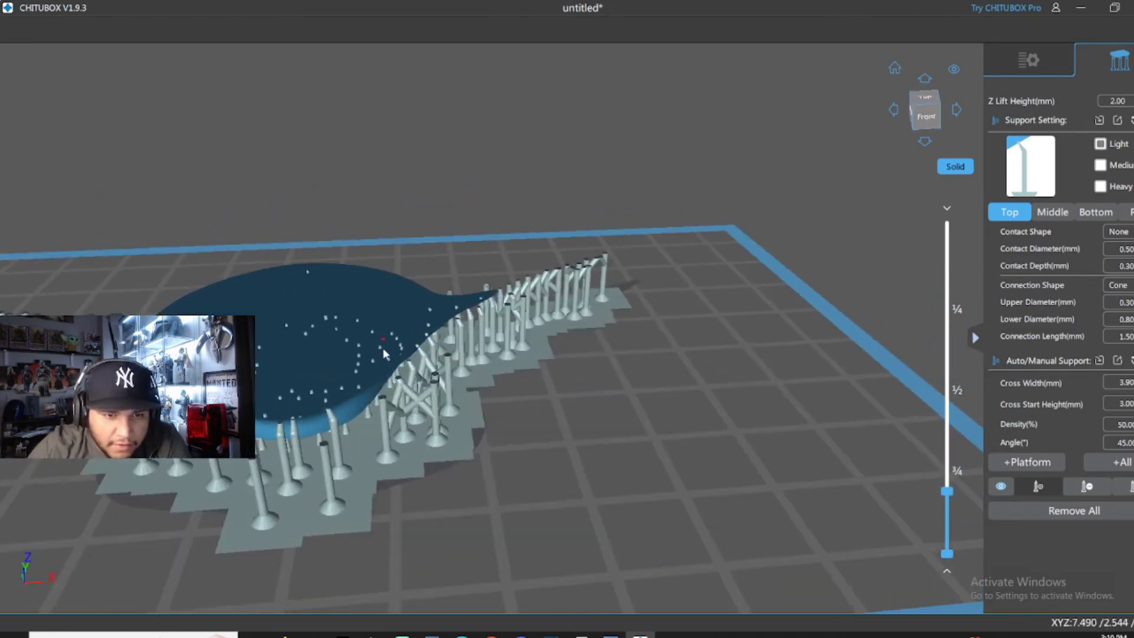
drag(384, 354, 334, 355)
scroll(186, 459, up, 8)
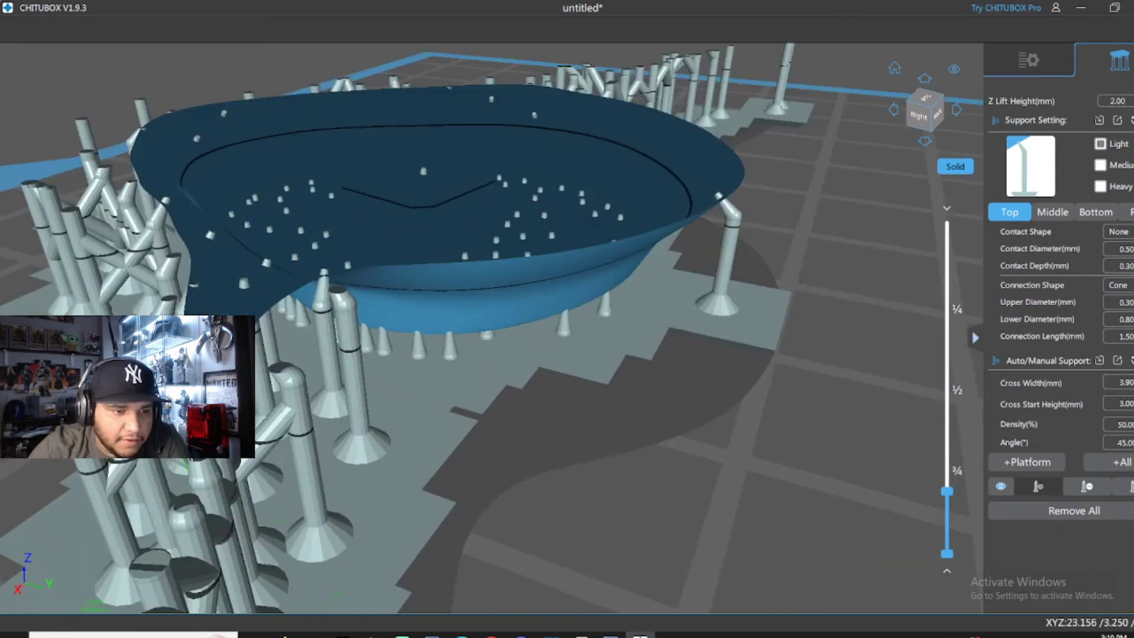
scroll(340, 356, down, 4)
right_drag(397, 358, 380, 295)
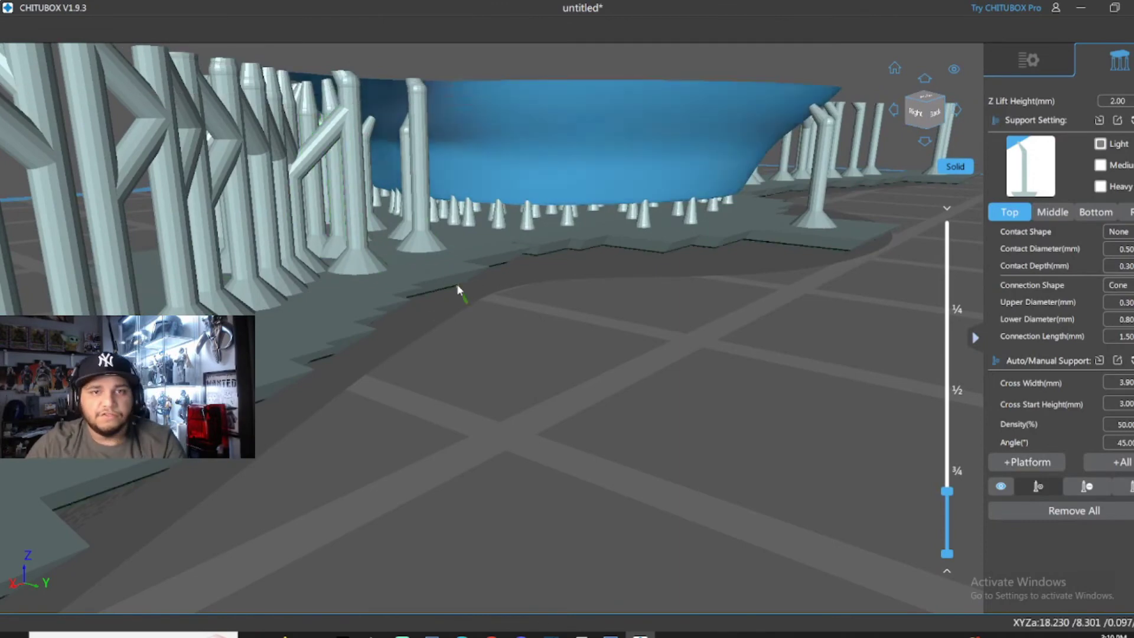
drag(458, 288, 331, 274)
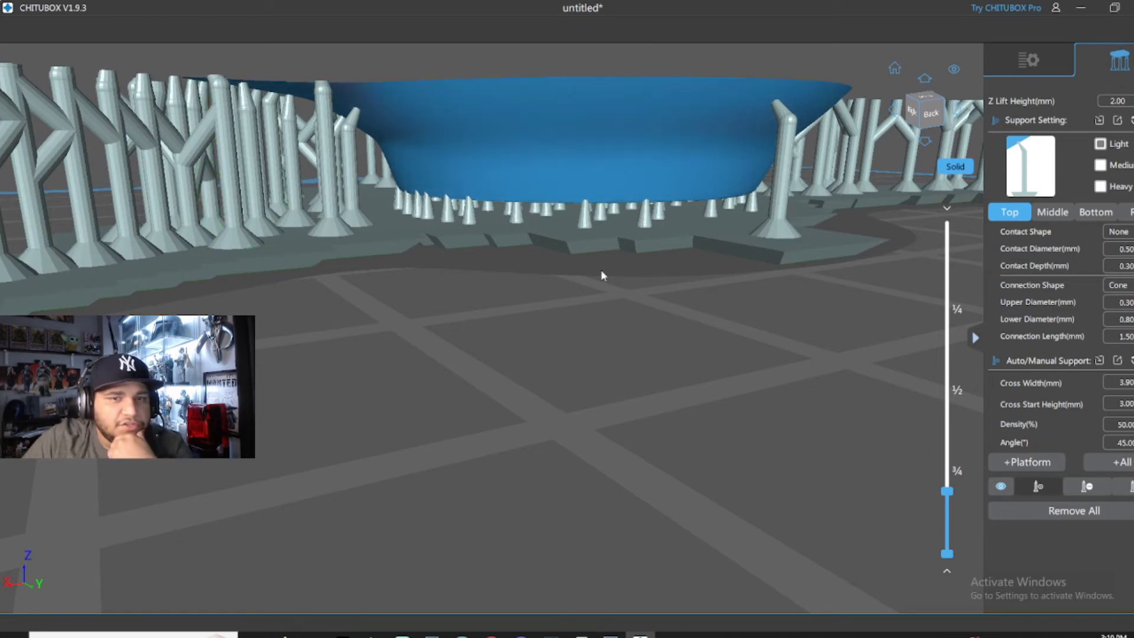
right_drag(761, 229, 692, 241)
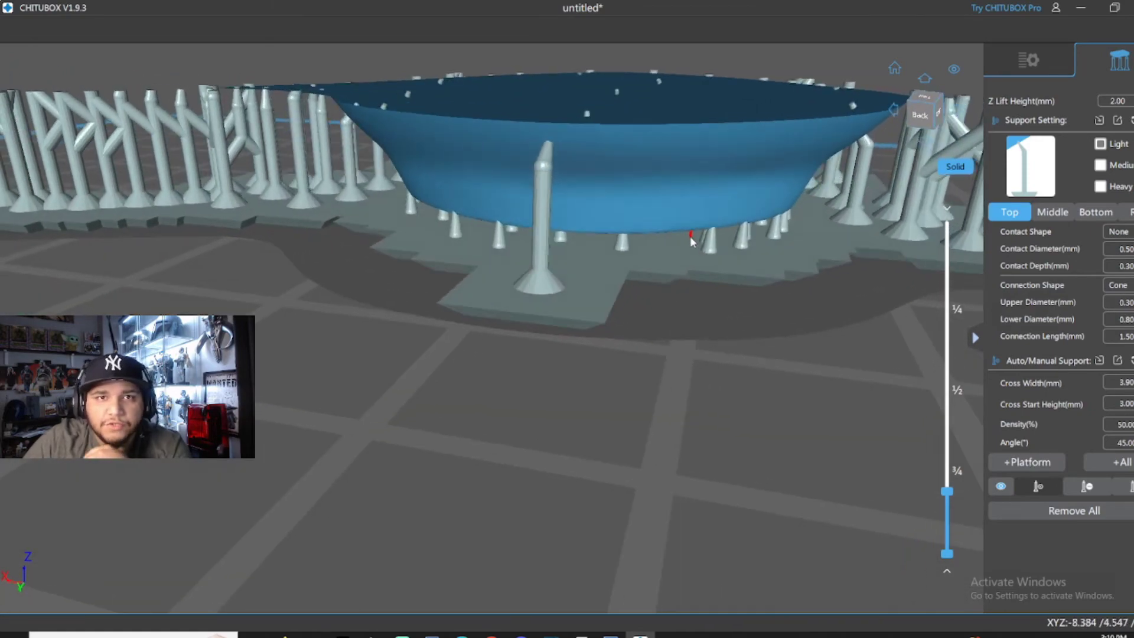
drag(691, 241, 582, 278)
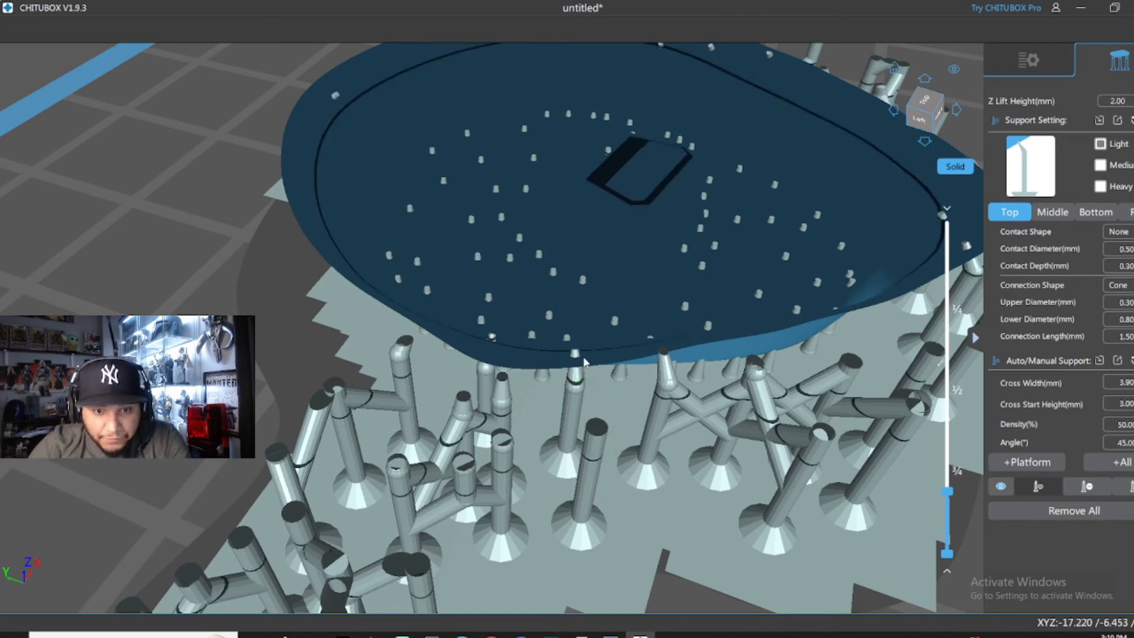
scroll(584, 361, down, 5)
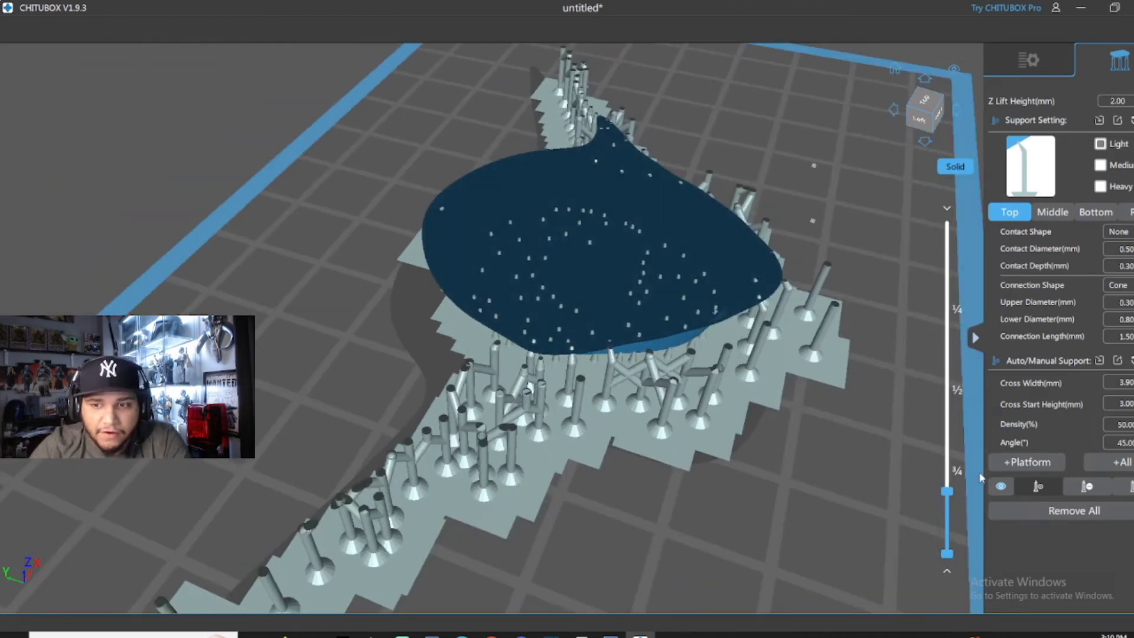
Step: Raise the layer preview slightly and add a manual light support beneath the front edge of the chin, near the centre
drag(946, 495, 948, 478)
right_drag(794, 336, 763, 292)
drag(762, 296, 759, 292)
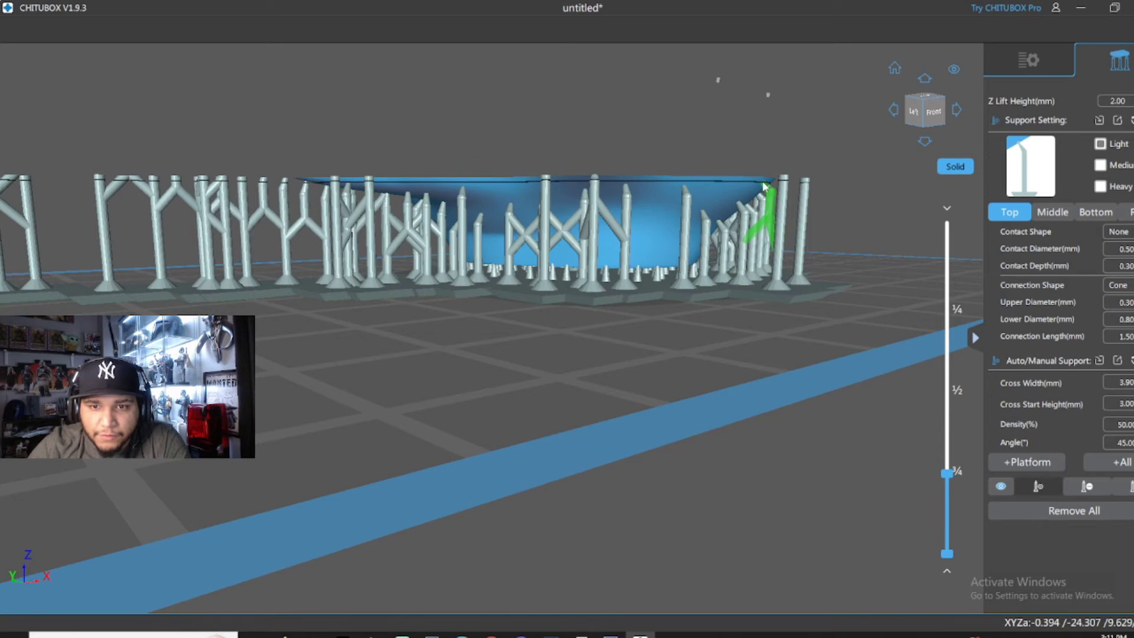
mouse_move(742, 245)
right_down()
mouse_move(766, 239)
mouse_move(757, 241)
right_up()
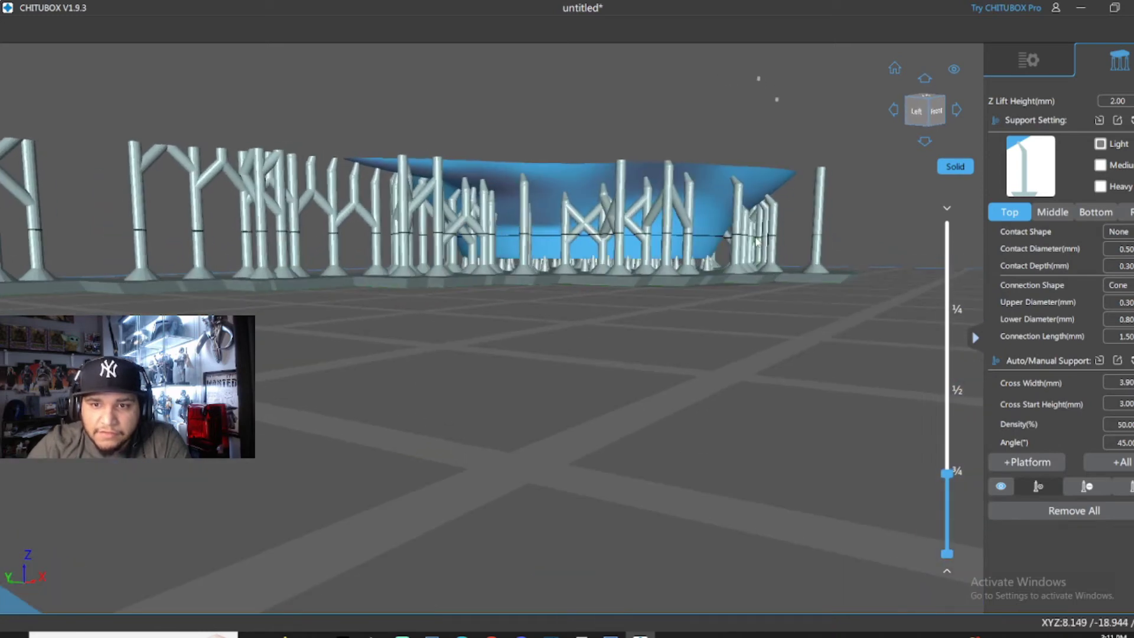
drag(757, 241, 791, 188)
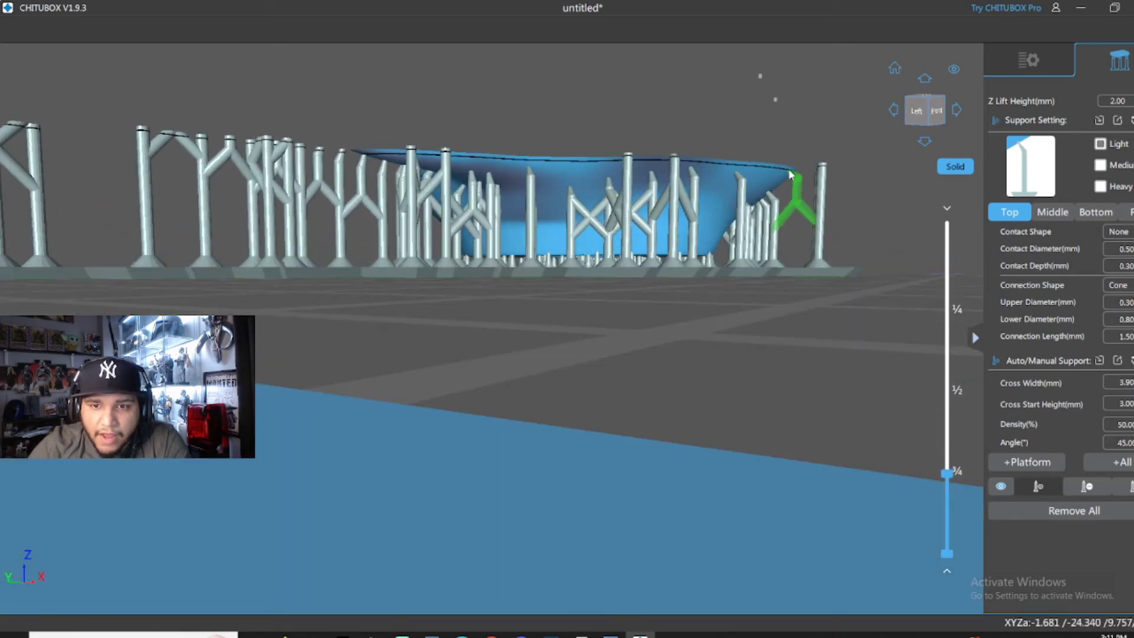
click(792, 174)
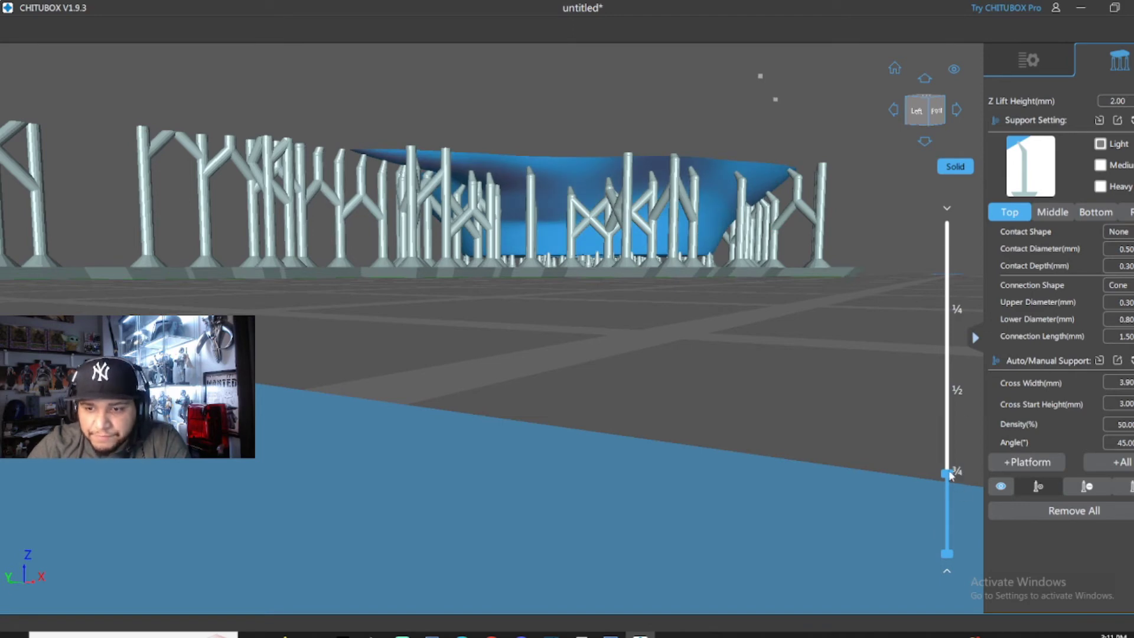
Step: Raise the layer preview to layer 317, at 15.810 mm, and examine the cut head and its supports from the front
drag(948, 474, 949, 470)
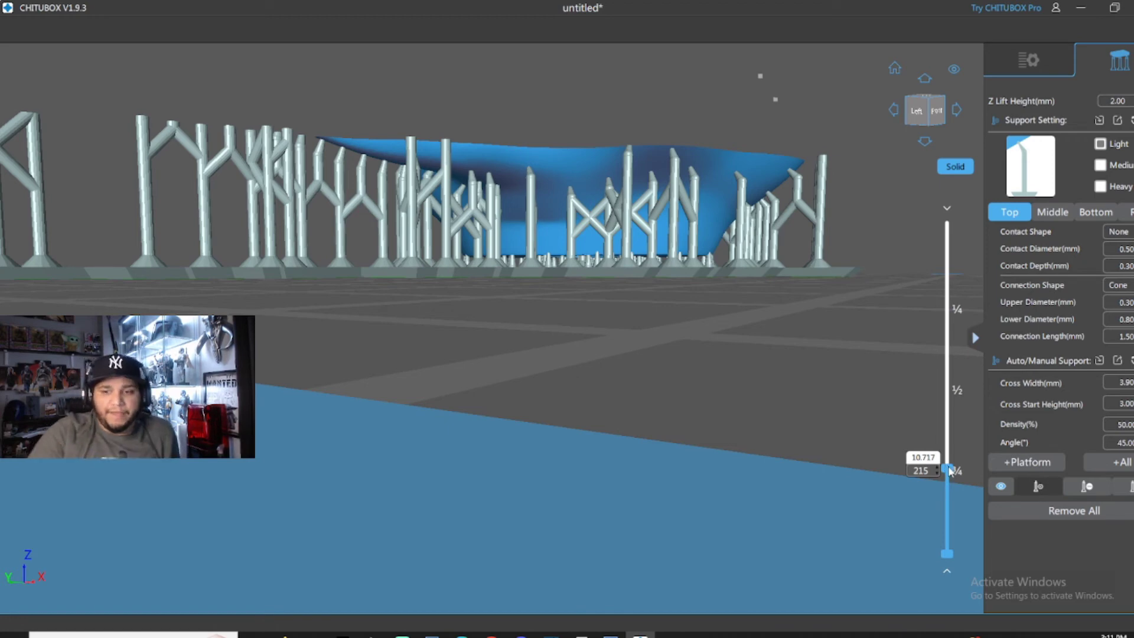
drag(949, 471, 948, 428)
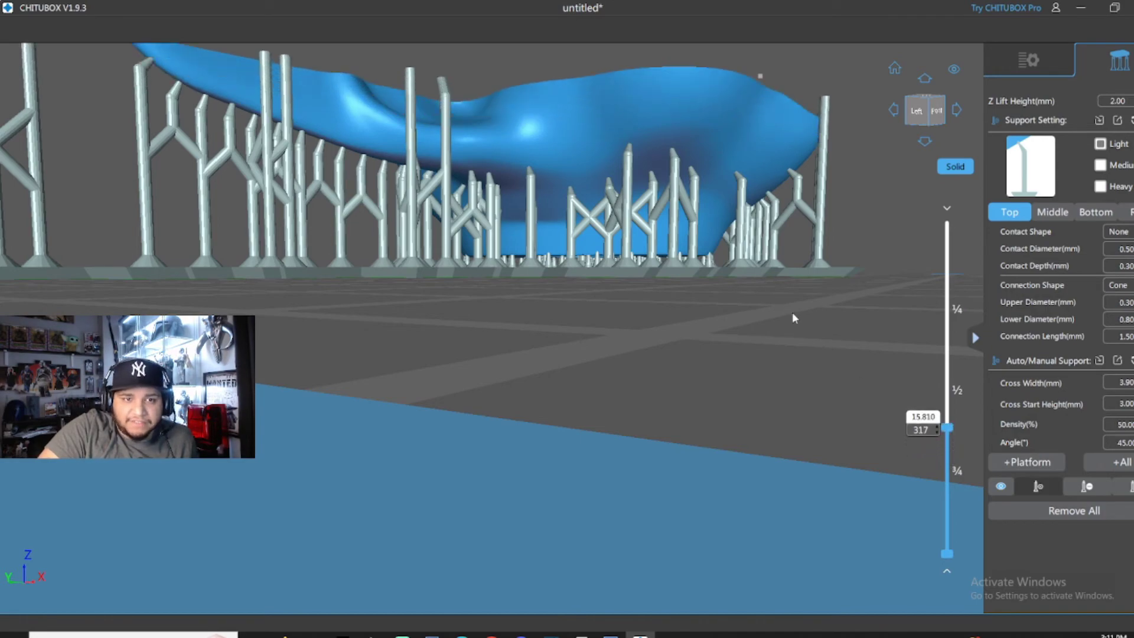
right_drag(792, 313, 657, 266)
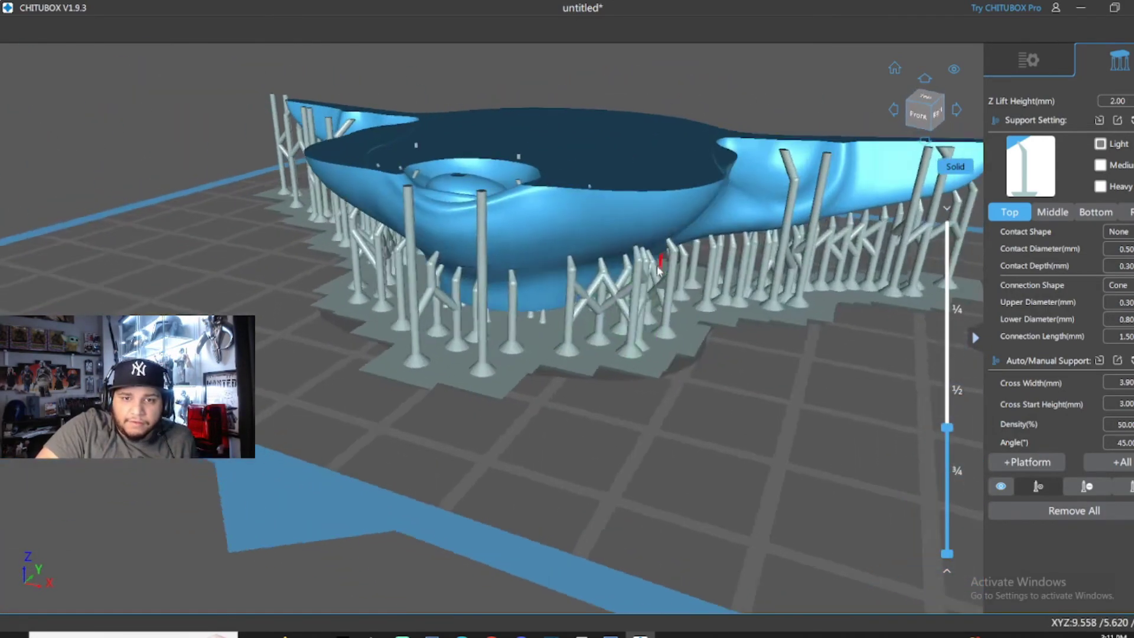
drag(658, 269, 909, 345)
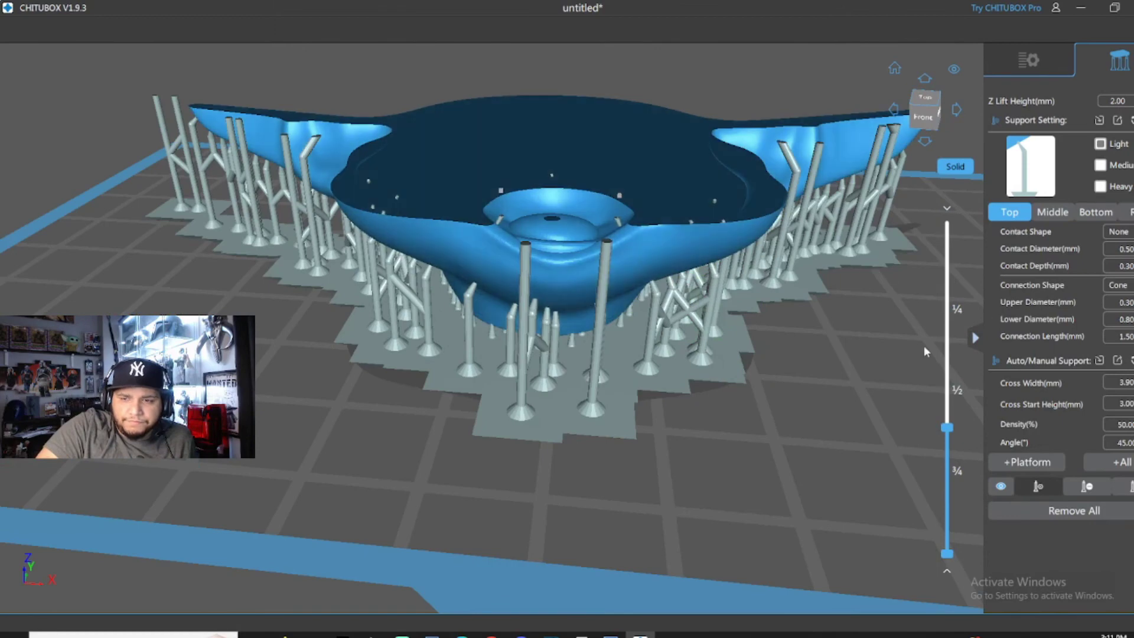
Step: Raise the layer preview through the face to layer 811, at 40.513 mm
drag(946, 428, 938, 342)
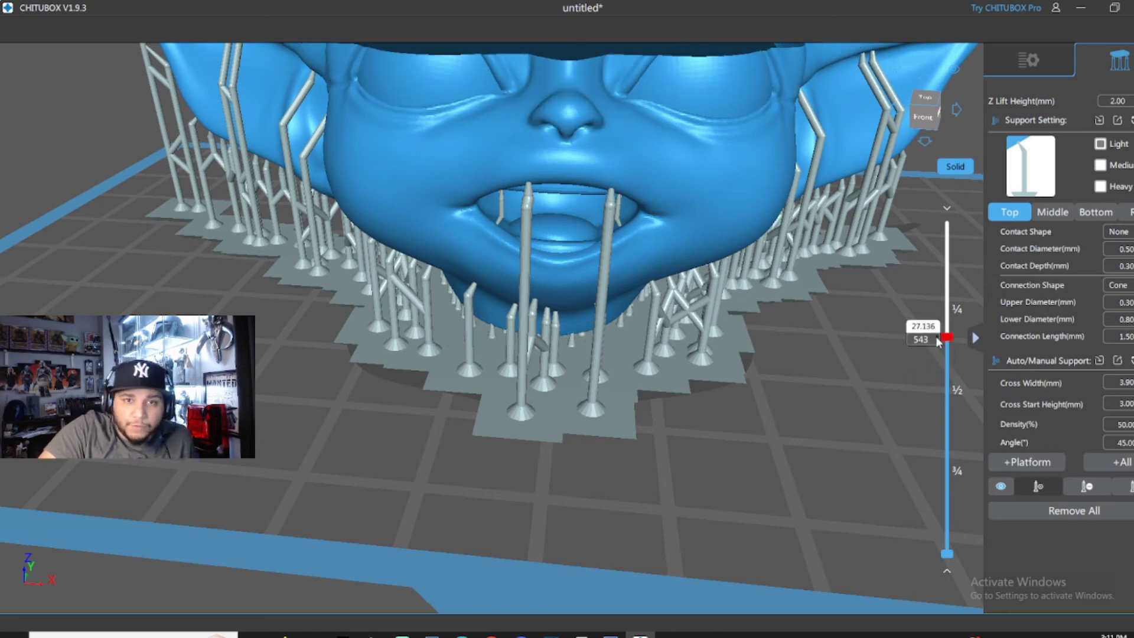
drag(946, 338, 946, 305)
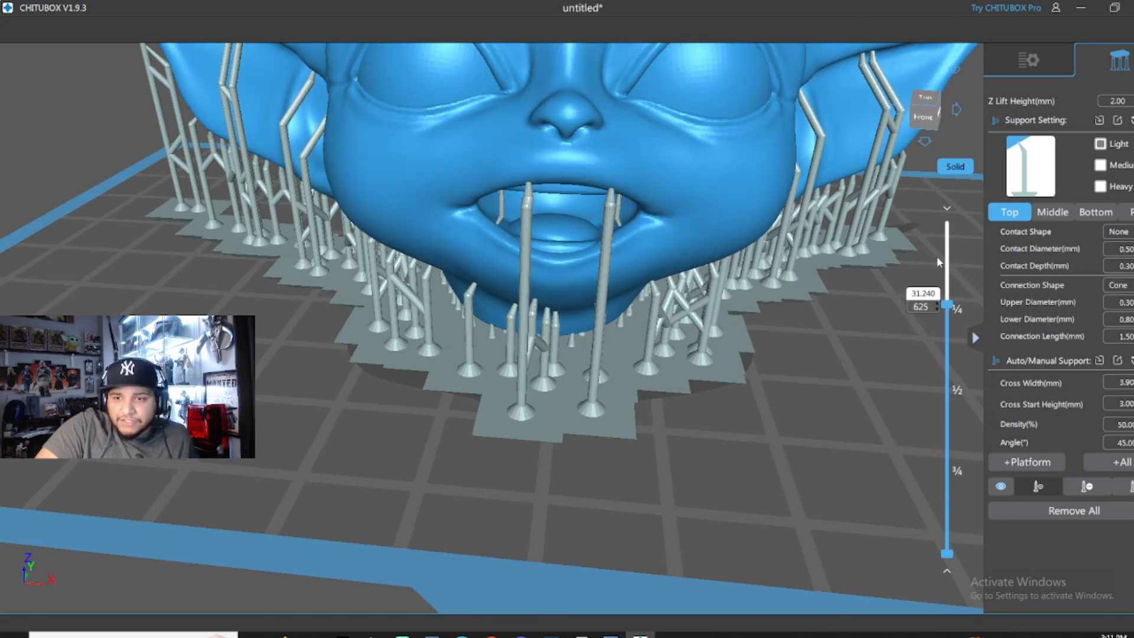
click(947, 245)
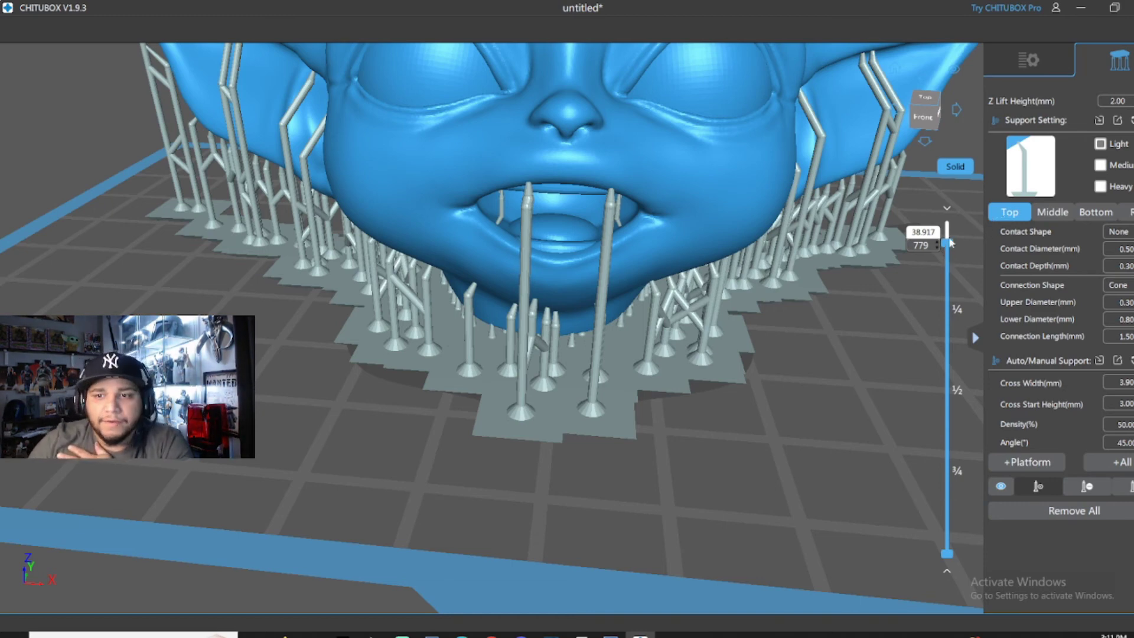
drag(952, 246, 950, 232)
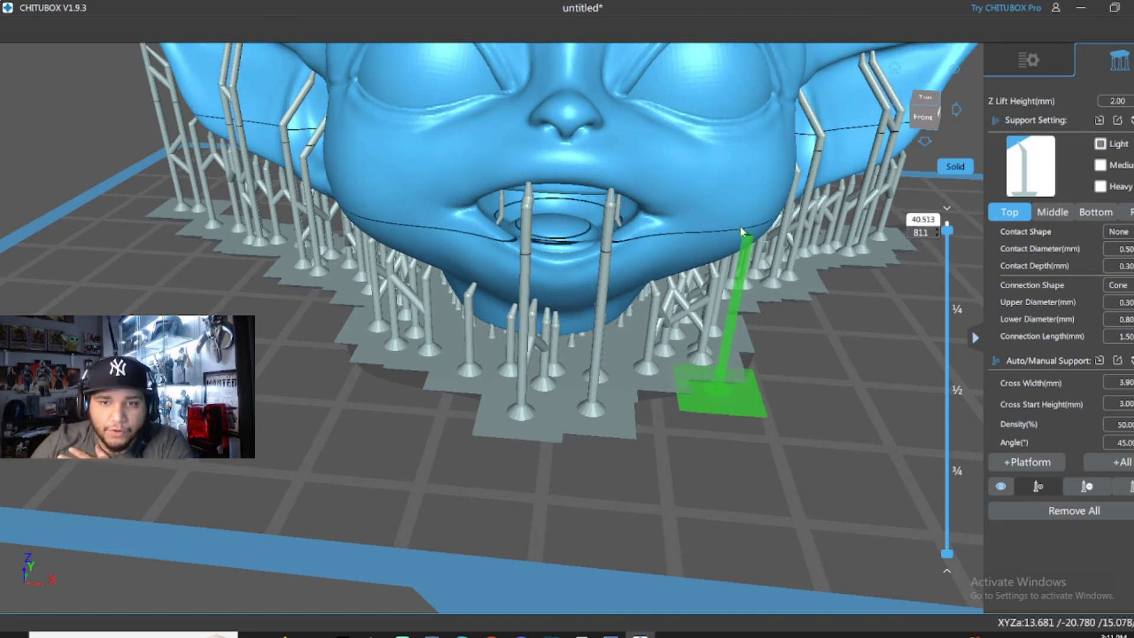
Step: Examine the supports beneath the head's base and ears from the underside and from the back
right_drag(679, 236, 801, 238)
right_drag(516, 317, 643, 177)
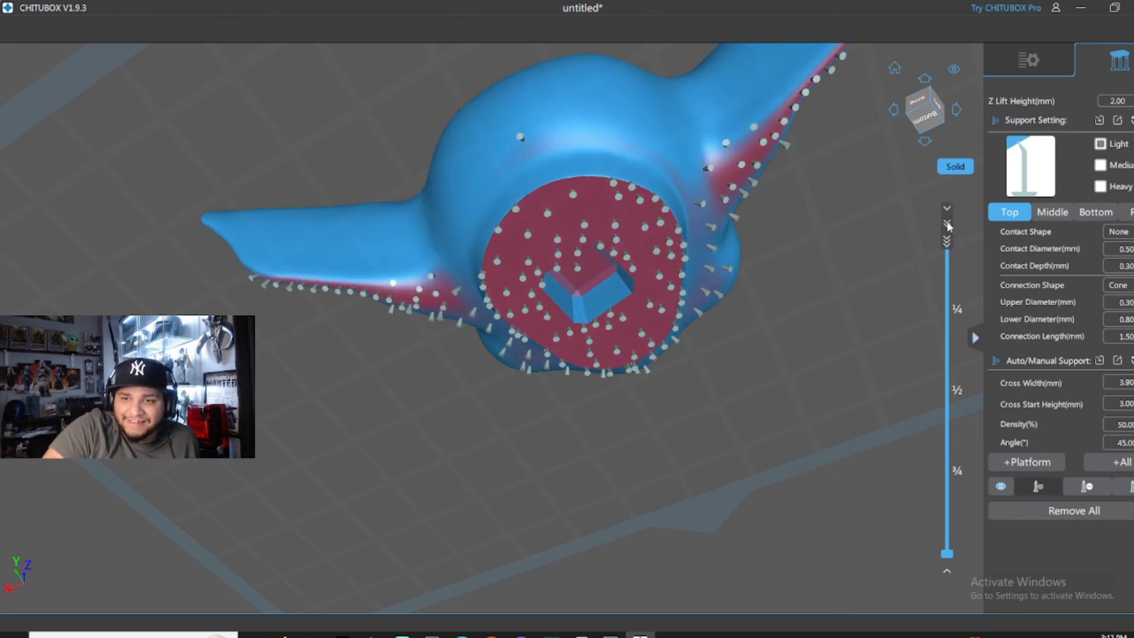
right_drag(895, 238, 917, 343)
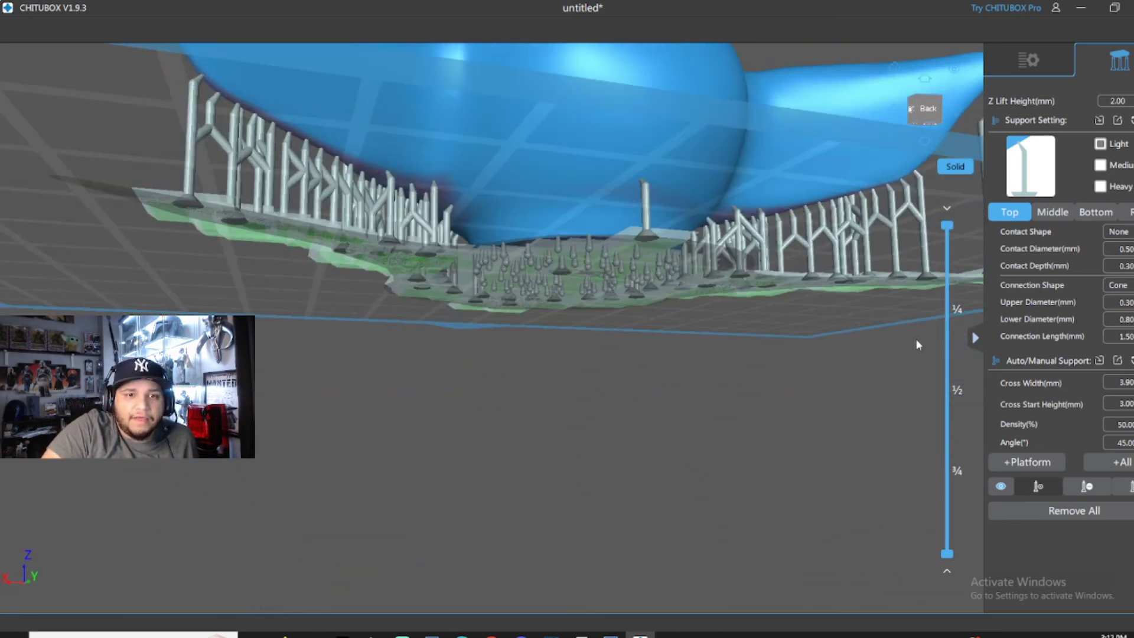
right_drag(917, 339, 894, 344)
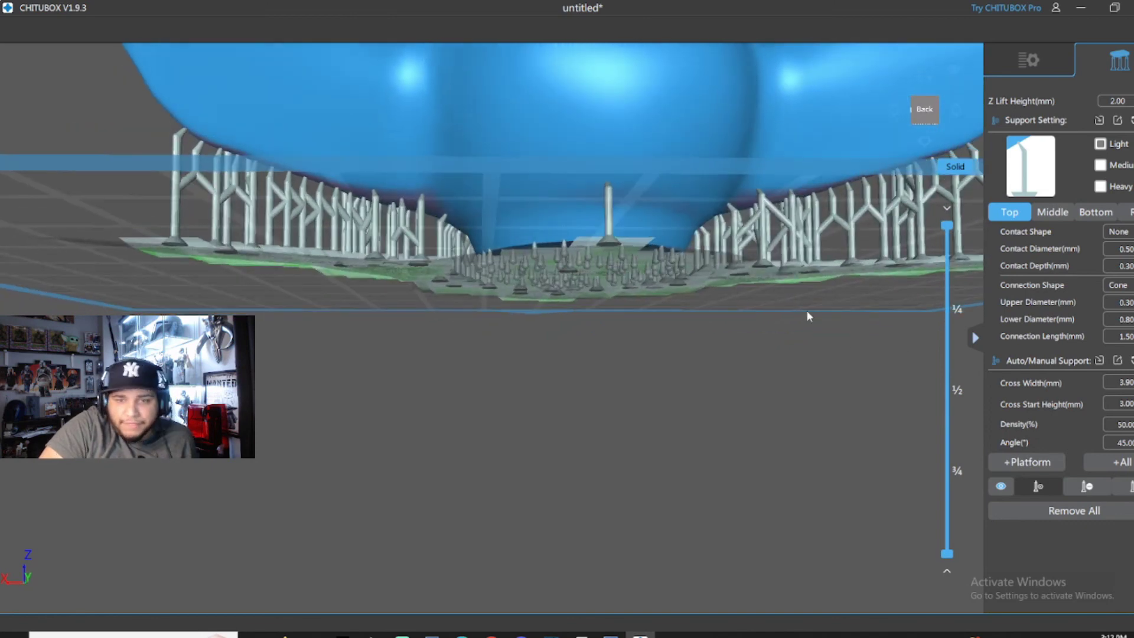